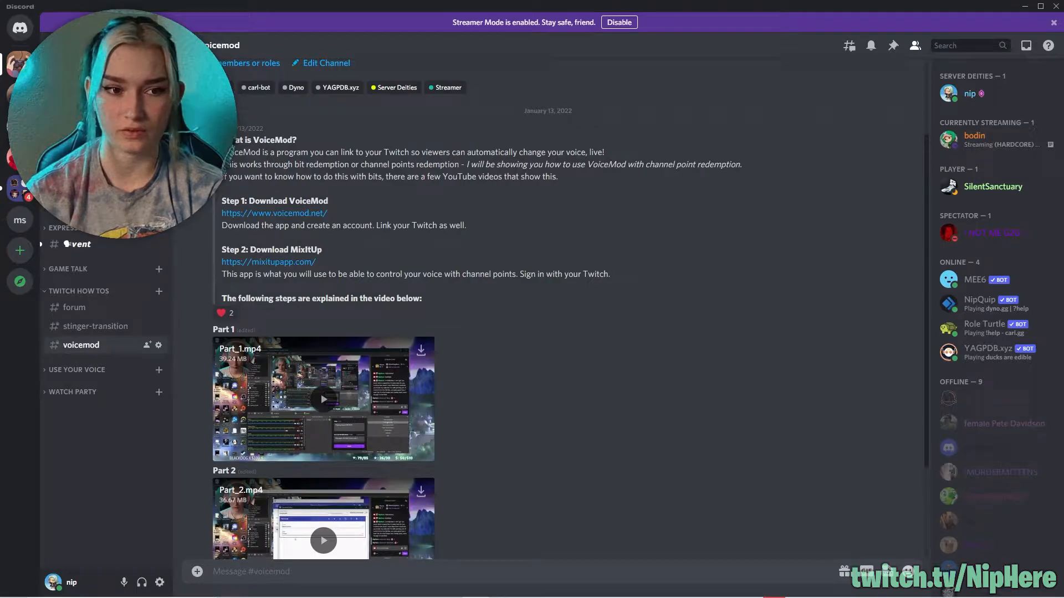
Step: Find the VoiceMod guide in the voicemod channel and open its voicemod.net download link
{"action": "scroll", "coordinate": [106, 333], "scroll_direction": "up", "scroll_amount": 1}
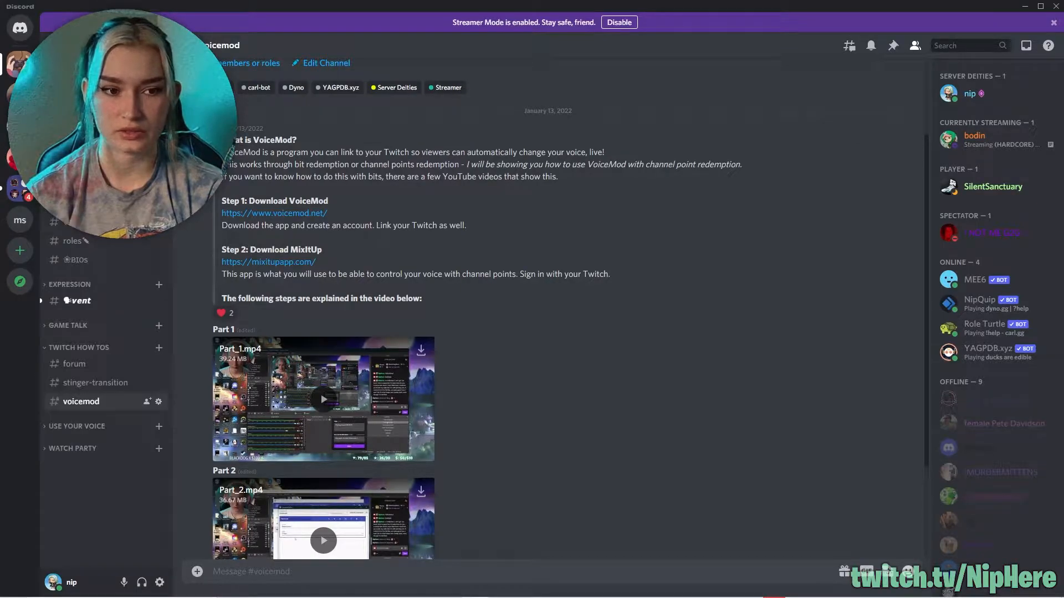
{"action": "left_click", "coordinate": [84, 242]}
{"action": "scroll", "coordinate": [426, 343], "scroll_direction": "up", "scroll_amount": 8}
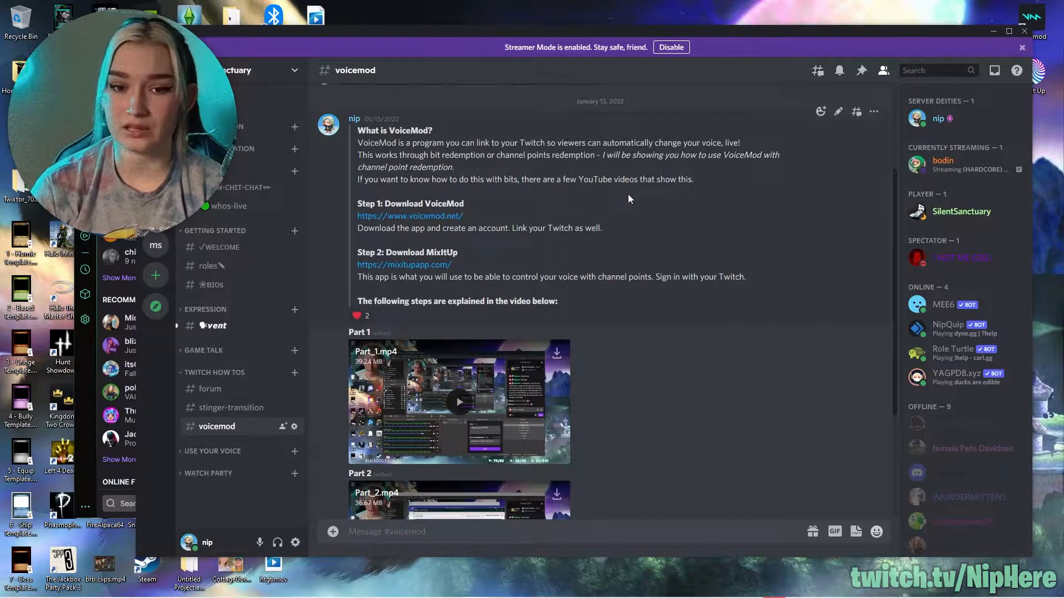
{"action": "left_click", "coordinate": [392, 216]}
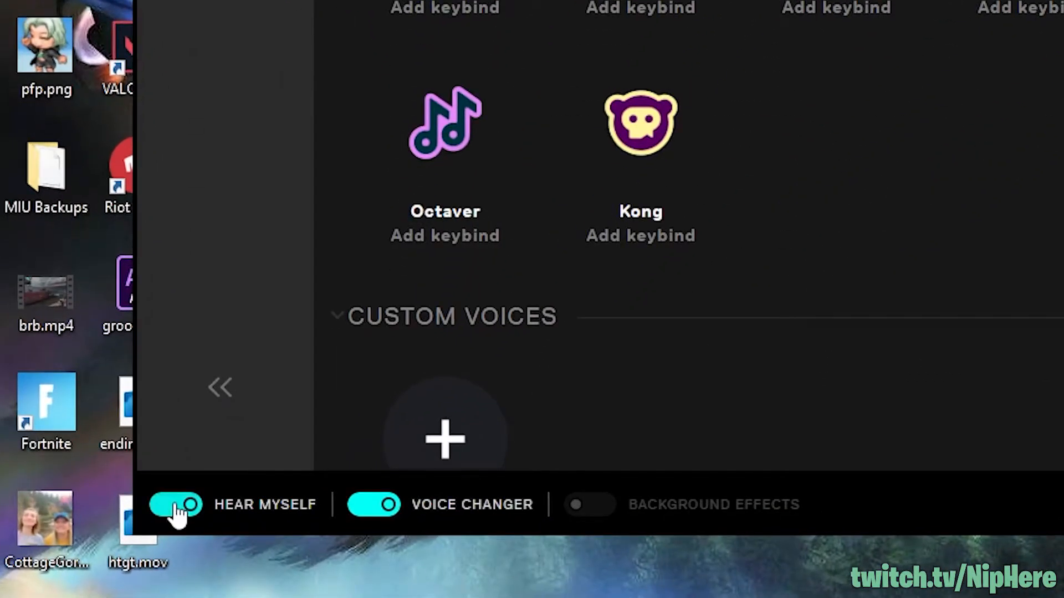
Step: Turn off Hear Myself in Voicemod and bring up the audio input and output settings
{"action": "left_click", "coordinate": [176, 505]}
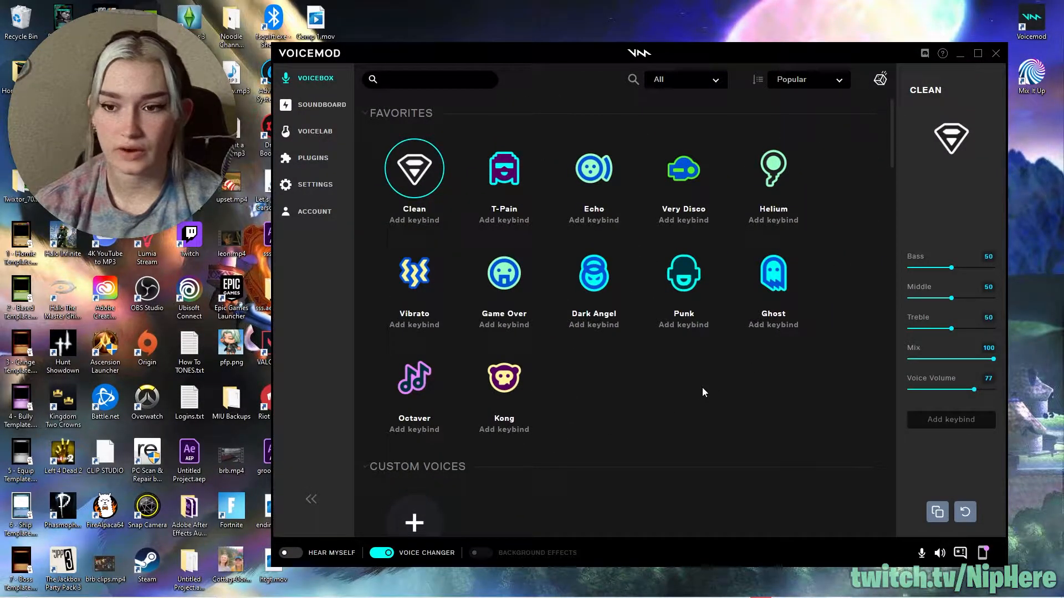
{"action": "left_click", "coordinate": [300, 185]}
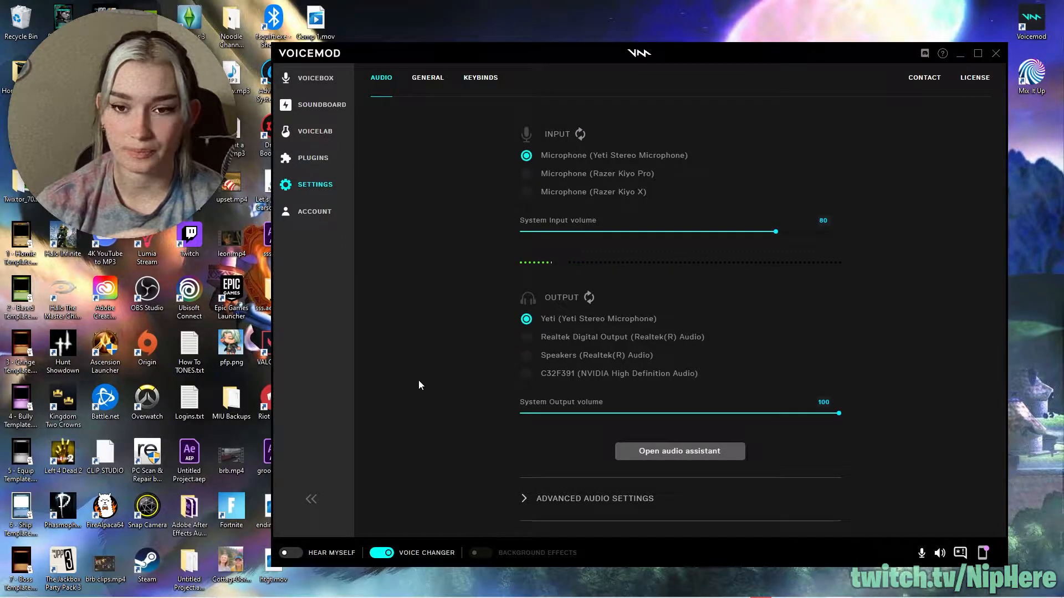
Step: Try the Helium, Very Disco and Ghost voices in the Voicebox and switch back to the Clean voice
{"action": "left_click", "coordinate": [322, 82]}
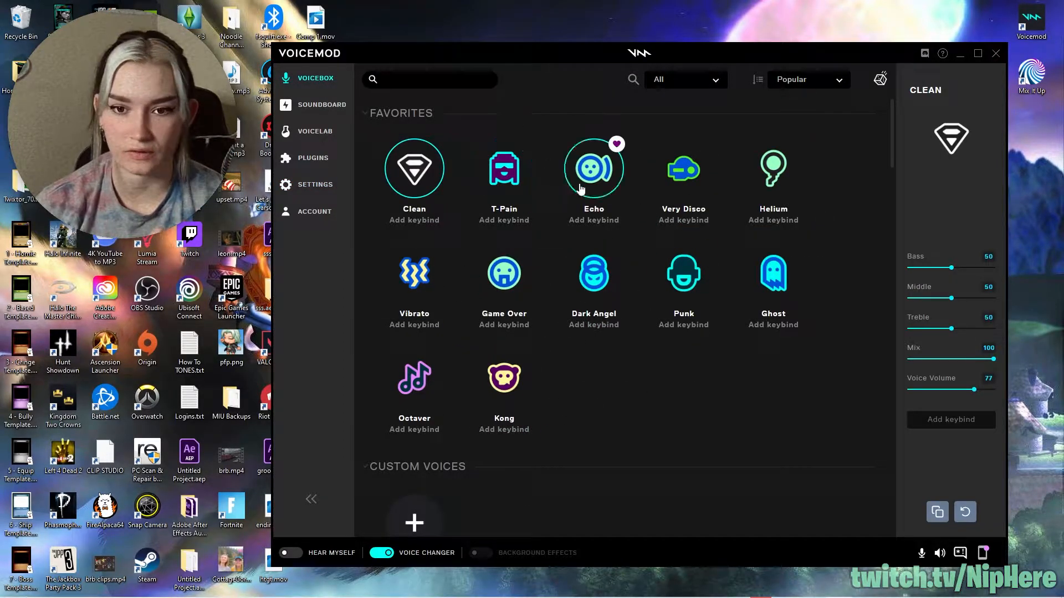
{"action": "left_click", "coordinate": [768, 181]}
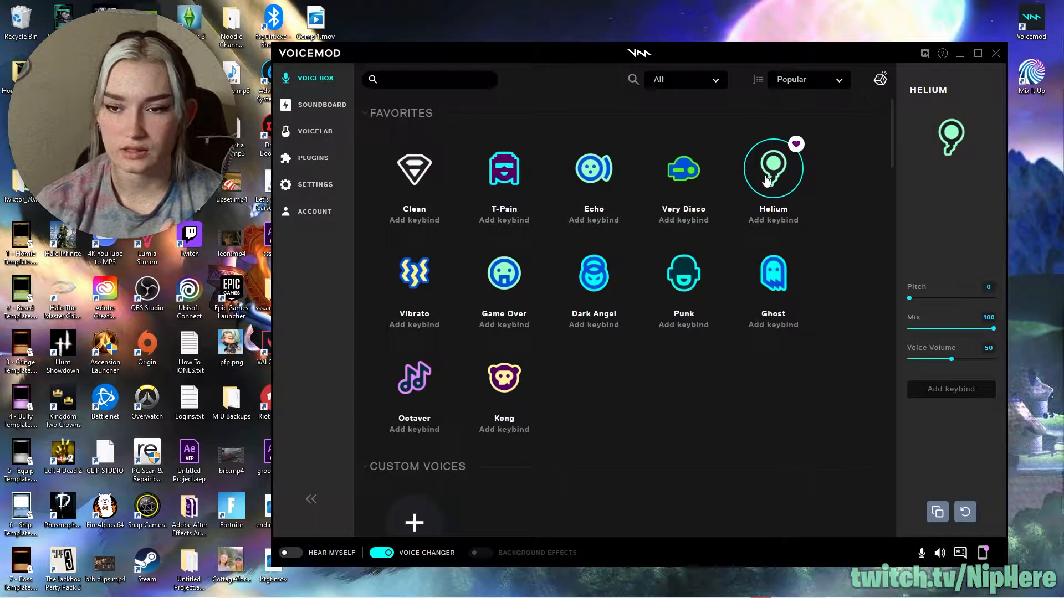
{"action": "left_click", "coordinate": [694, 181]}
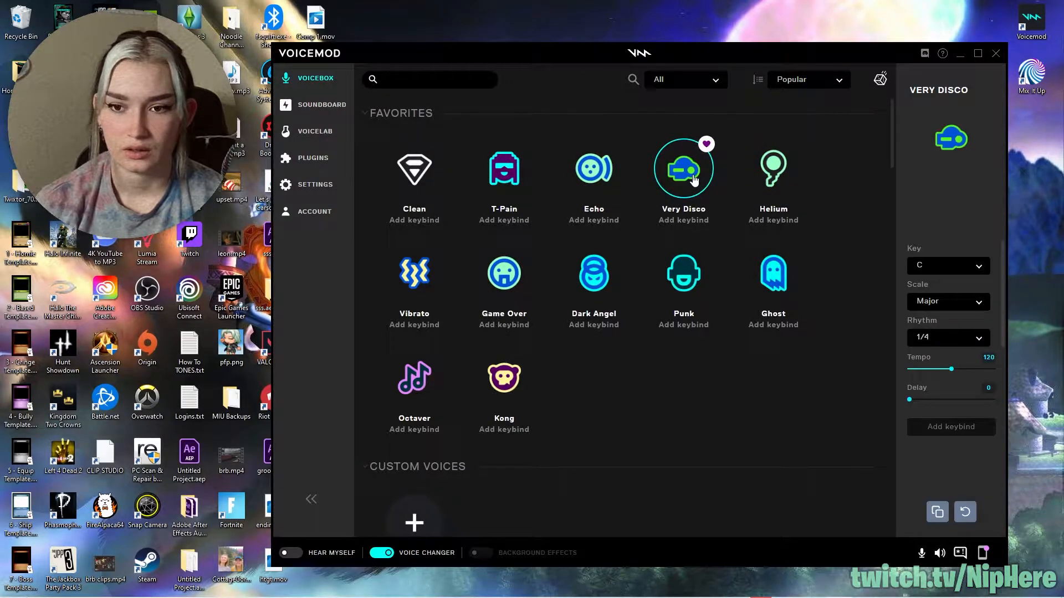
{"action": "left_click", "coordinate": [779, 289]}
{"action": "scroll", "coordinate": [779, 289], "scroll_direction": "down", "scroll_amount": 2}
{"action": "scroll", "coordinate": [761, 308], "scroll_direction": "up", "scroll_amount": 2}
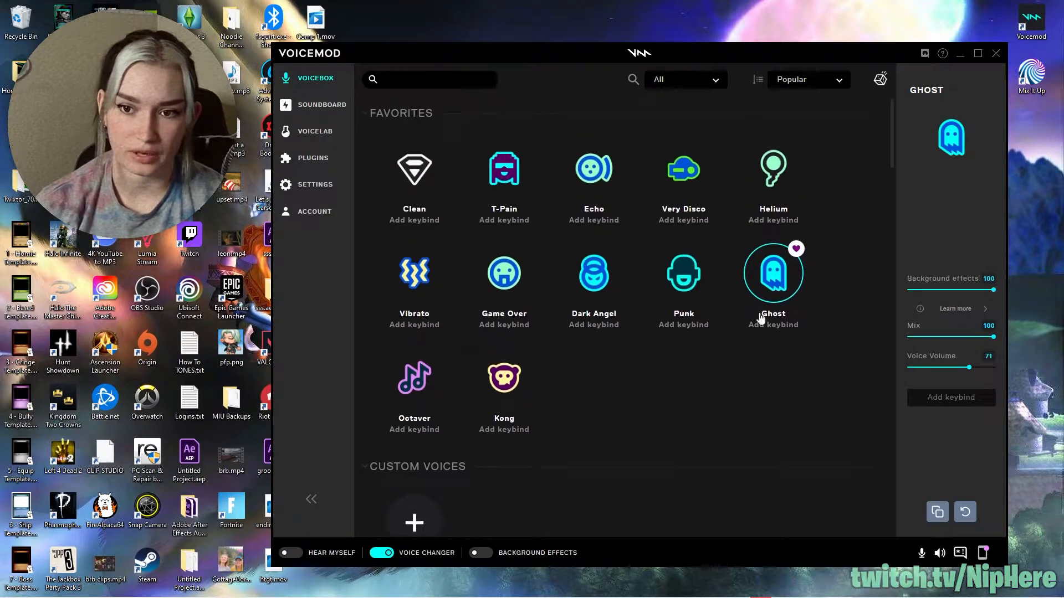
{"action": "left_click", "coordinate": [419, 176]}
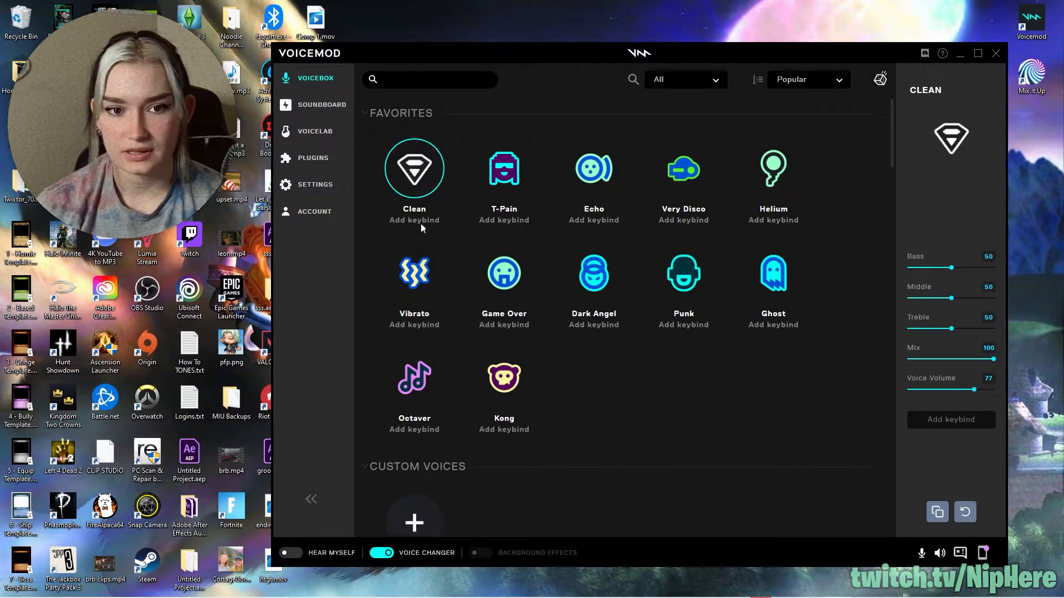
Step: Check the account options in Voicemod and minimize its window to get back to the browser
{"action": "left_click", "coordinate": [310, 160]}
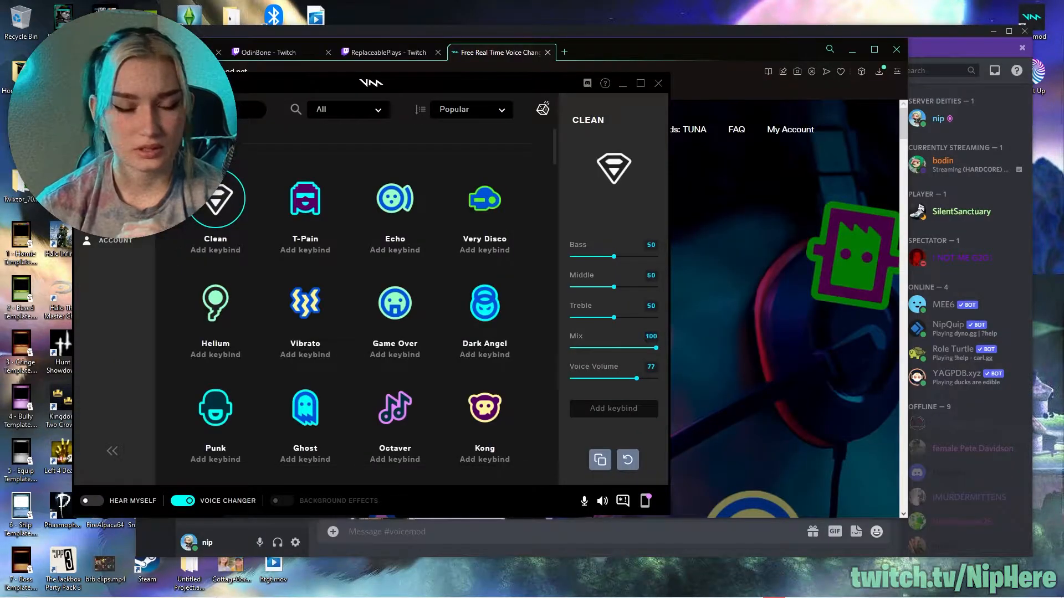
{"action": "left_click", "coordinate": [113, 240]}
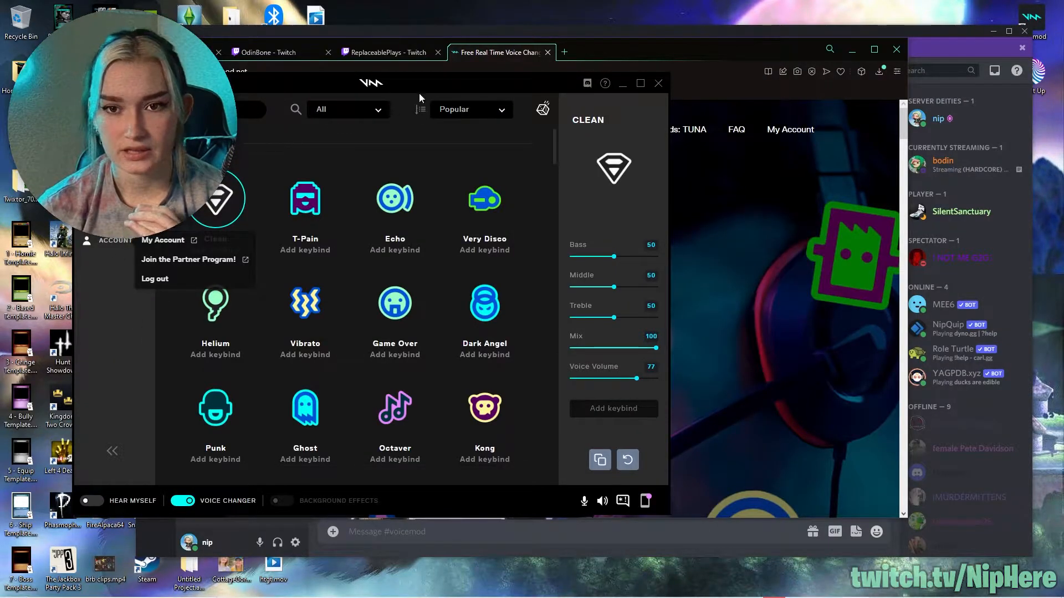
{"action": "left_click", "coordinate": [624, 87]}
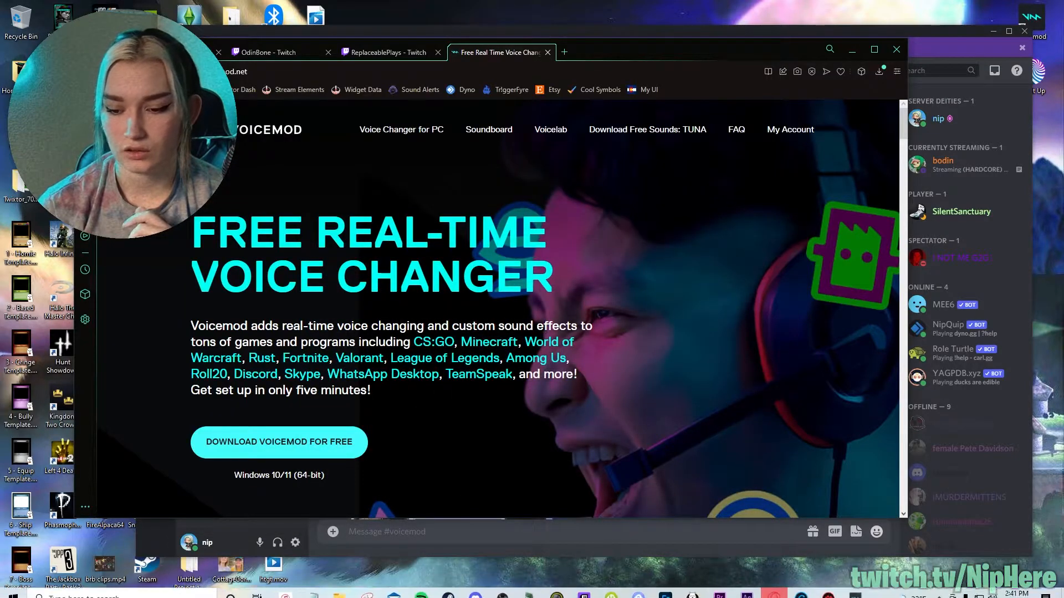
Step: Look over the Mix It Up website's home page and its download option
{"action": "mouse_move", "coordinate": [863, 592]}
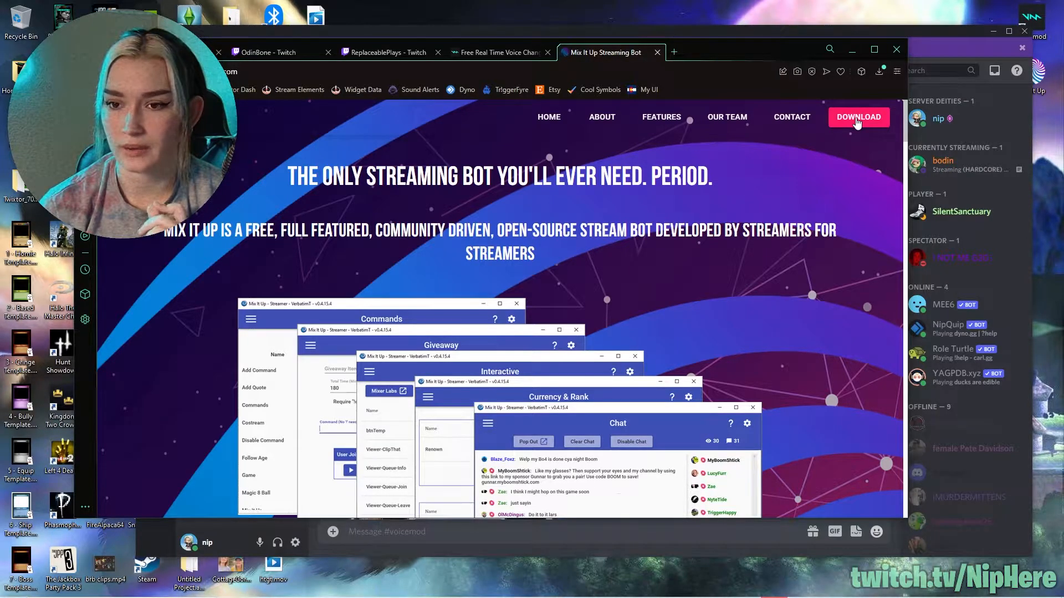
{"action": "scroll", "coordinate": [789, 277], "scroll_direction": "down", "scroll_amount": 3}
{"action": "scroll", "coordinate": [789, 277], "scroll_direction": "up", "scroll_amount": 2}
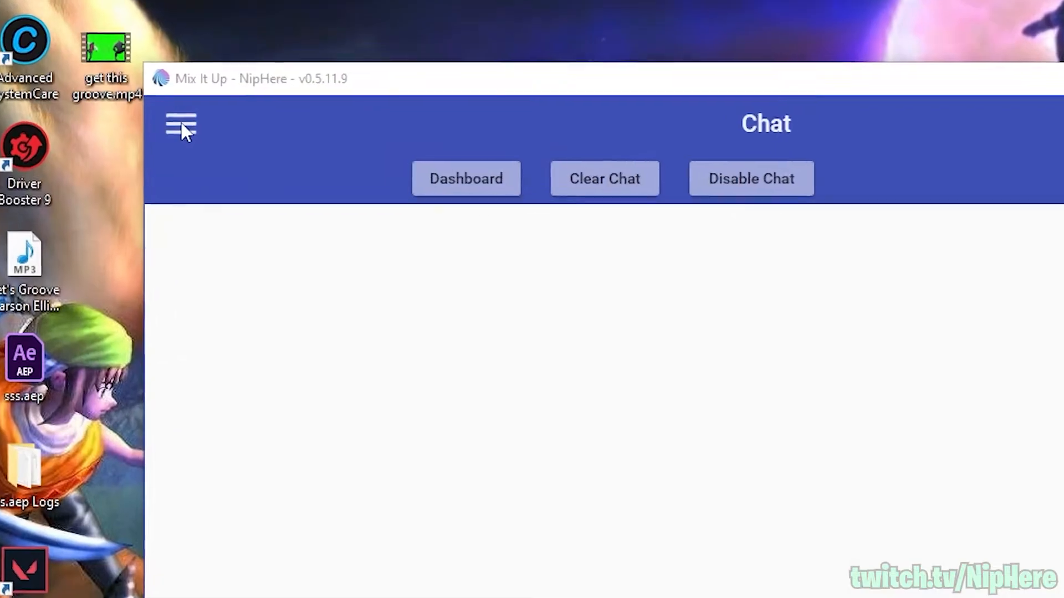
Step: In Mix It Up, go to Services and expand the Voicemod entry to check its connection
{"action": "left_click", "coordinate": [354, 115]}
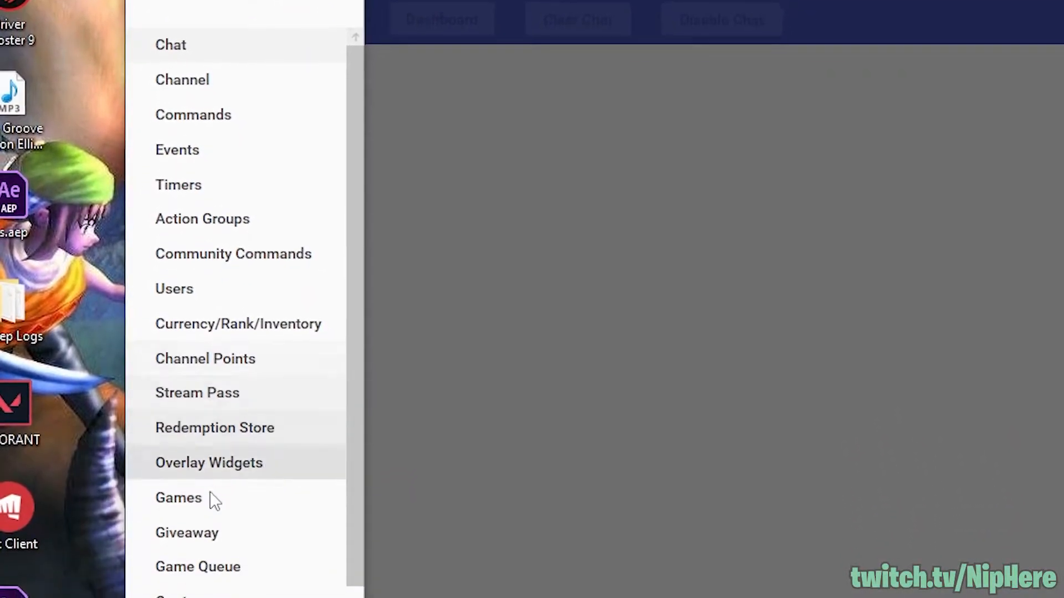
{"action": "scroll", "coordinate": [198, 521], "scroll_direction": "down", "scroll_amount": 3}
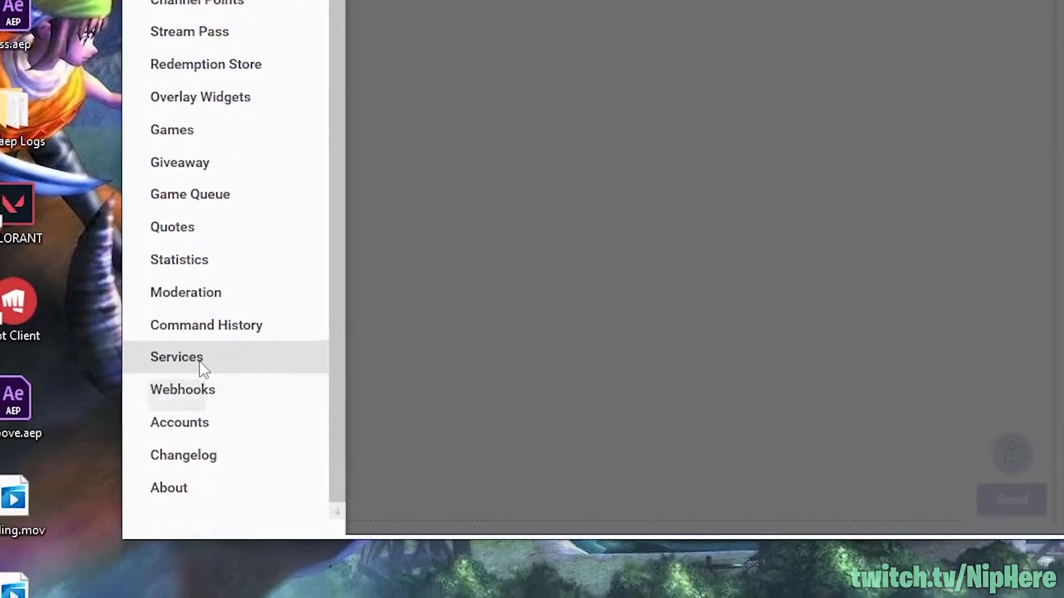
{"action": "left_click", "coordinate": [200, 355]}
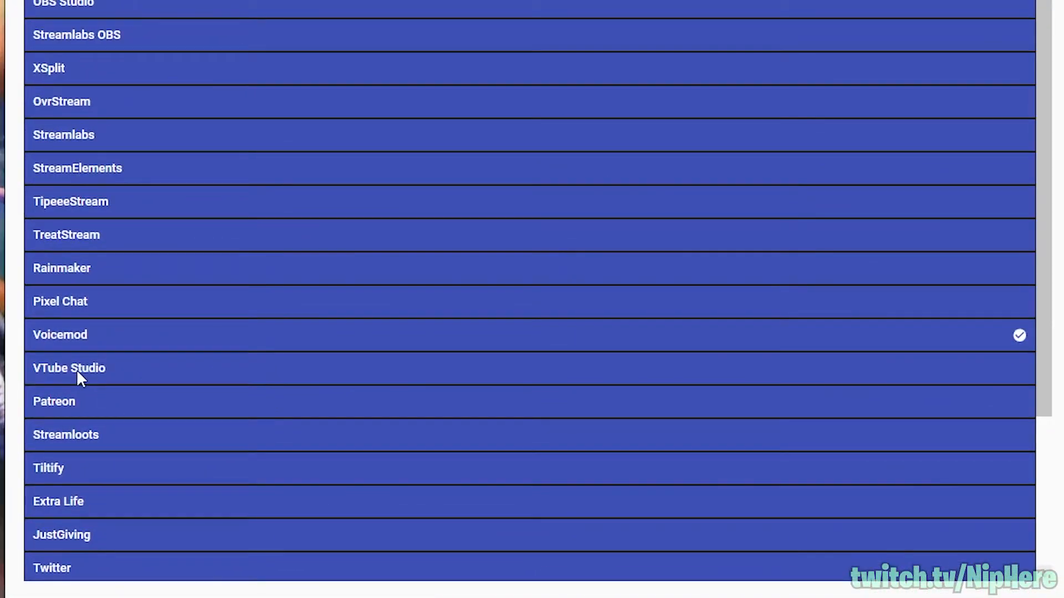
{"action": "left_click", "coordinate": [74, 332]}
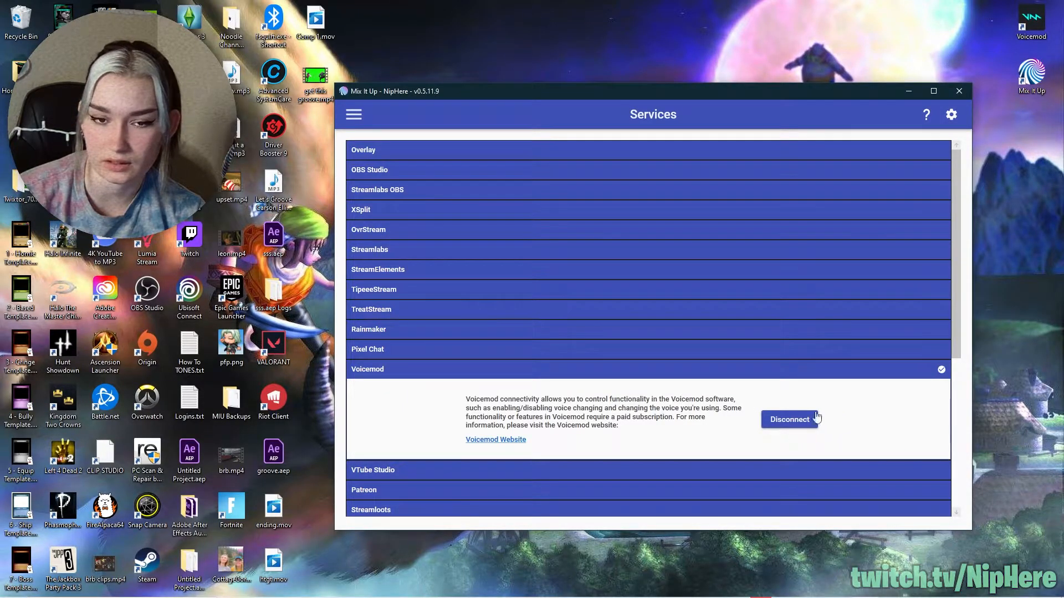
Step: Create a new channel point reward named "Baby My Voice" on the Channel Points page
{"action": "left_click", "coordinate": [354, 115]}
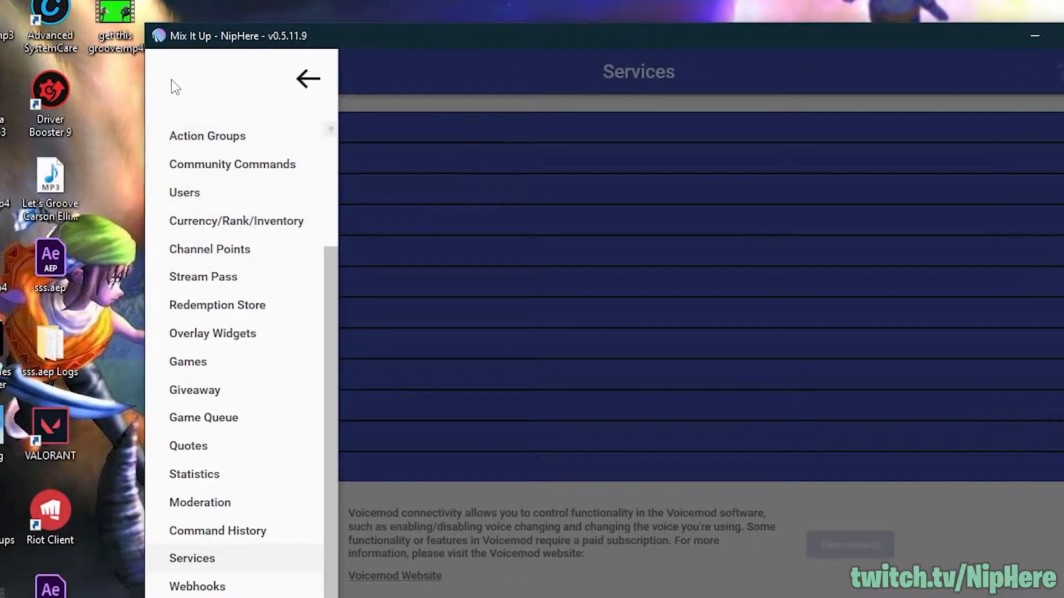
{"action": "left_click", "coordinate": [194, 249]}
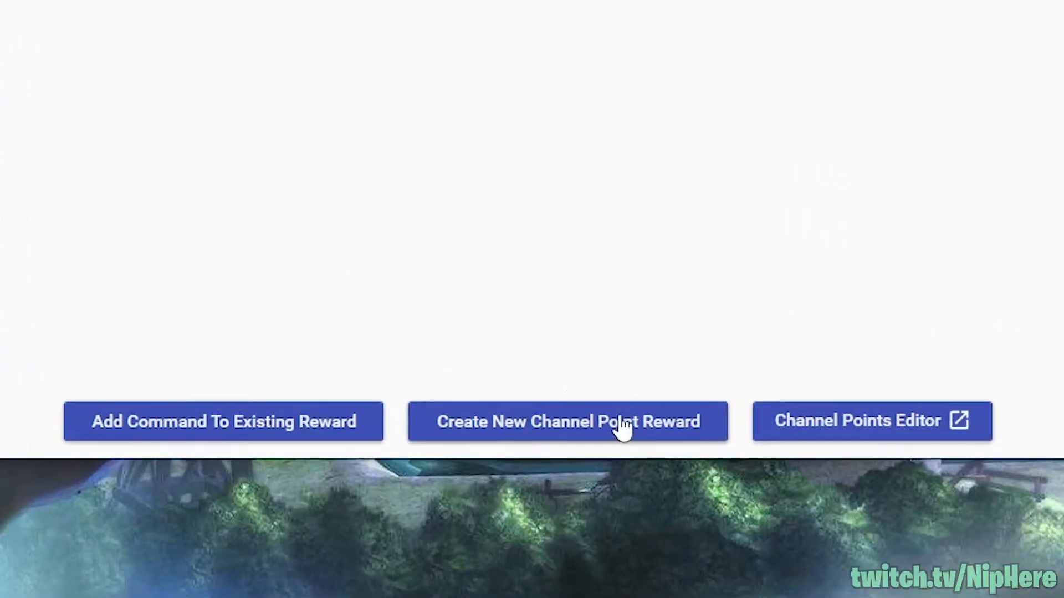
{"action": "left_click", "coordinate": [537, 443]}
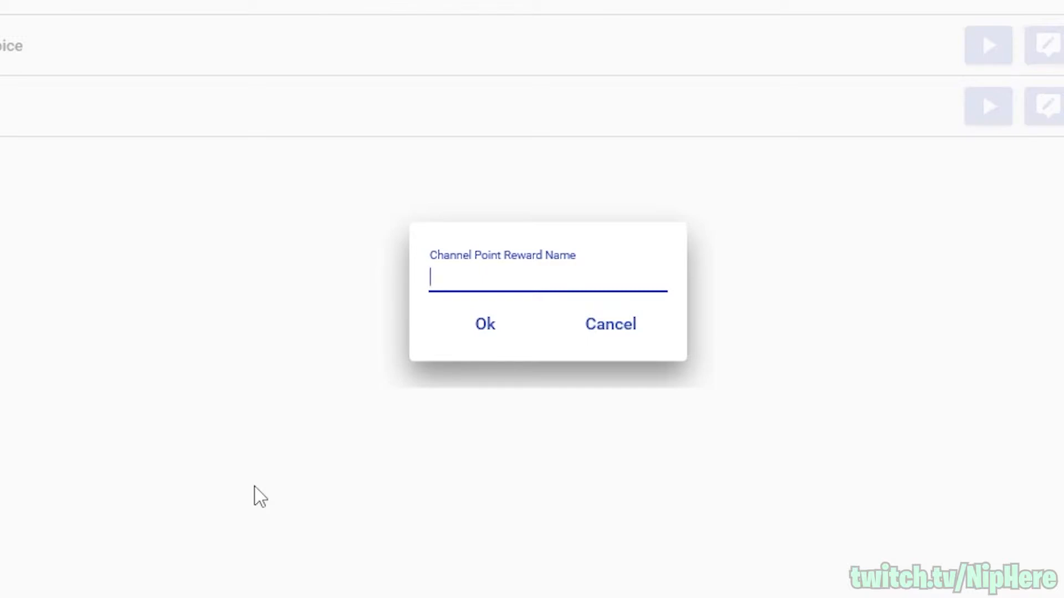
{"action": "type", "text": "Baby My Voice"}
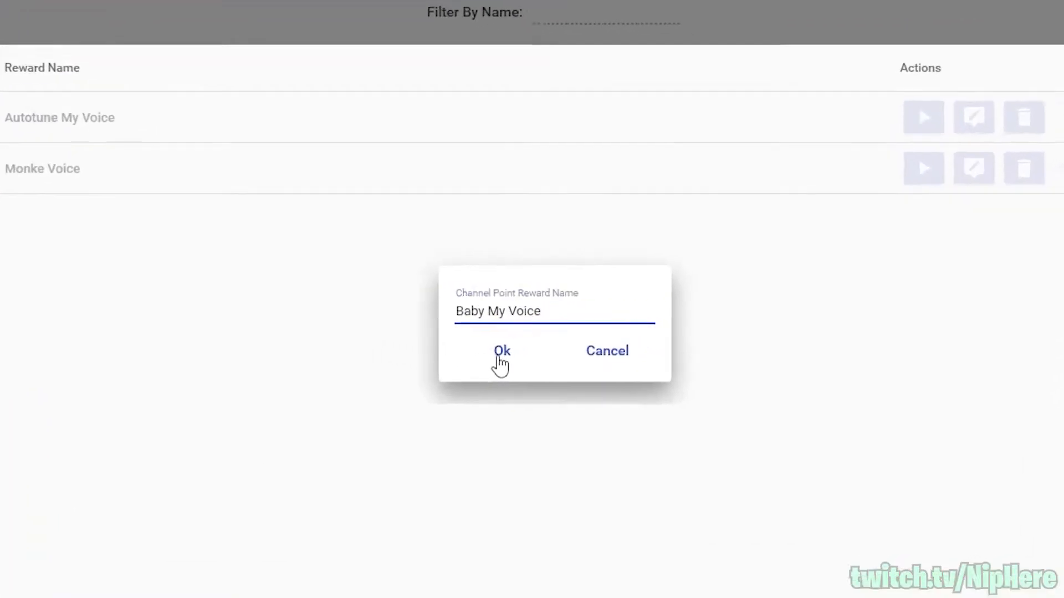
{"action": "left_click", "coordinate": [499, 354]}
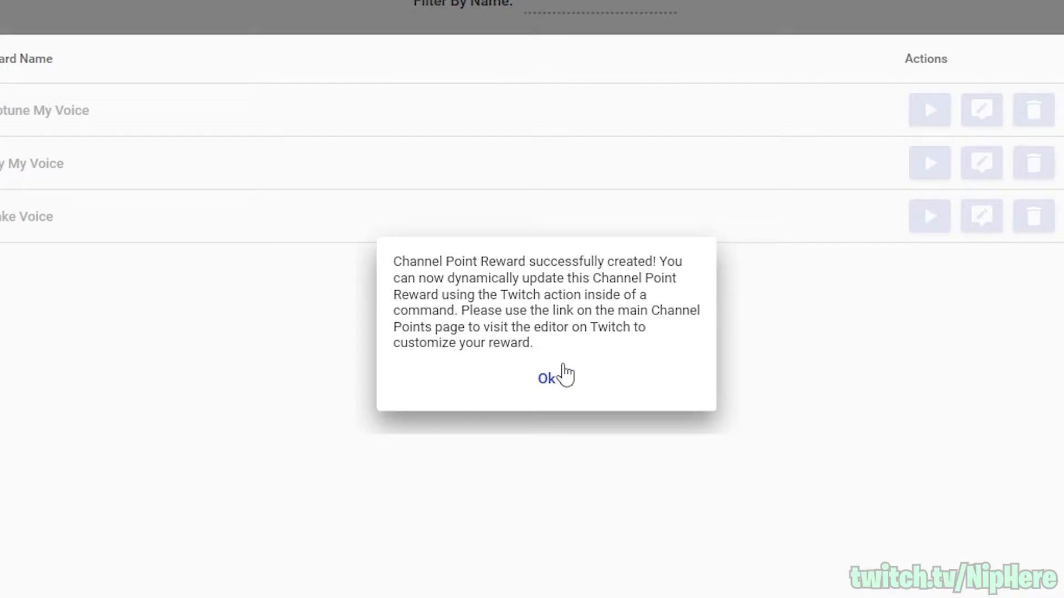
{"action": "left_click", "coordinate": [564, 376]}
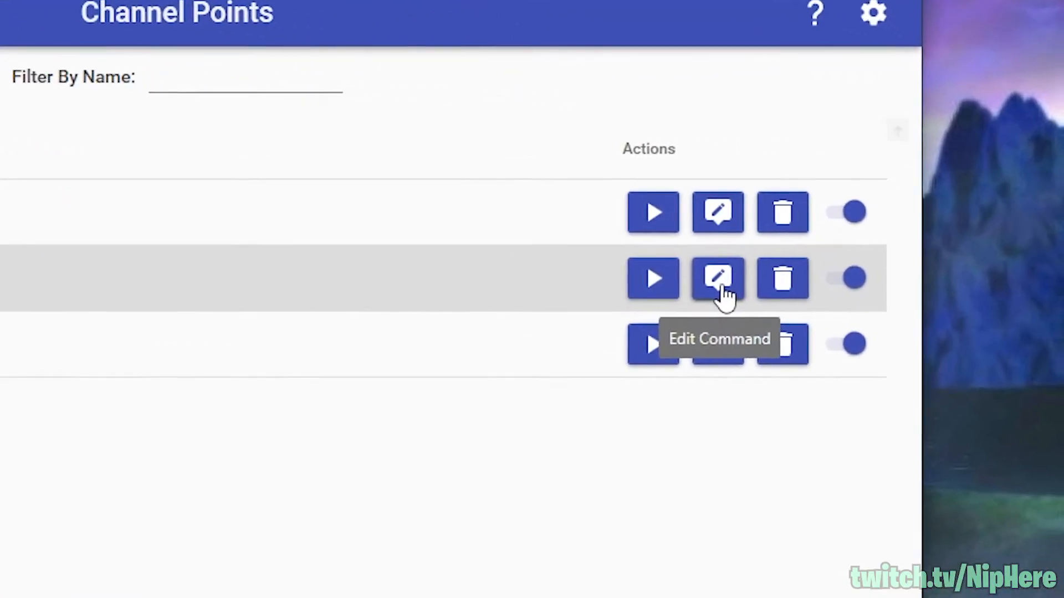
Step: Edit the Baby My Voice reward's command and add a Voicemod action to it
{"action": "left_click", "coordinate": [720, 291]}
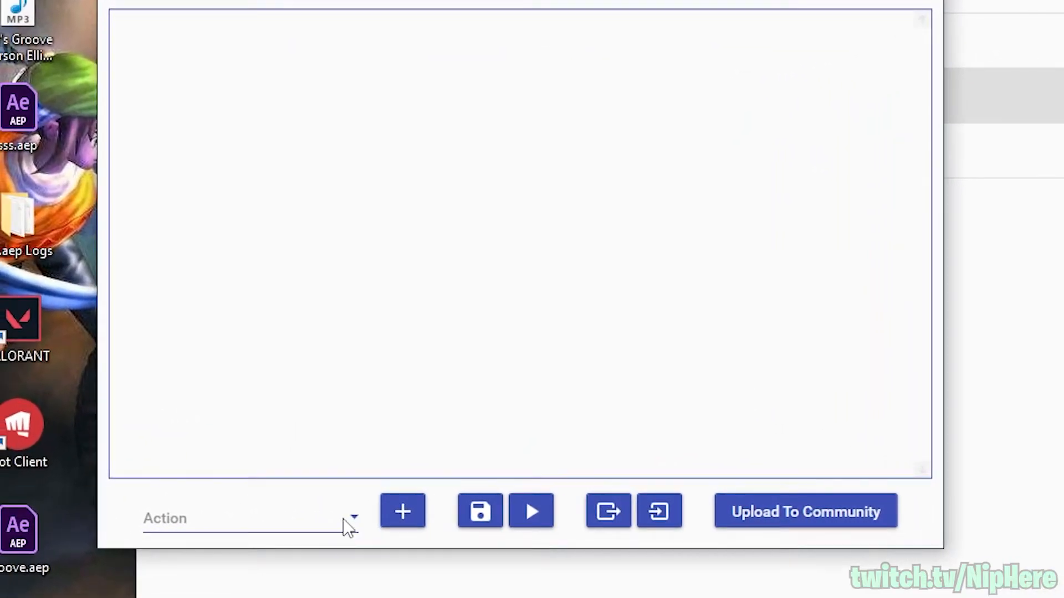
{"action": "left_click", "coordinate": [347, 526]}
{"action": "scroll", "coordinate": [280, 415], "scroll_direction": "down", "scroll_amount": 8}
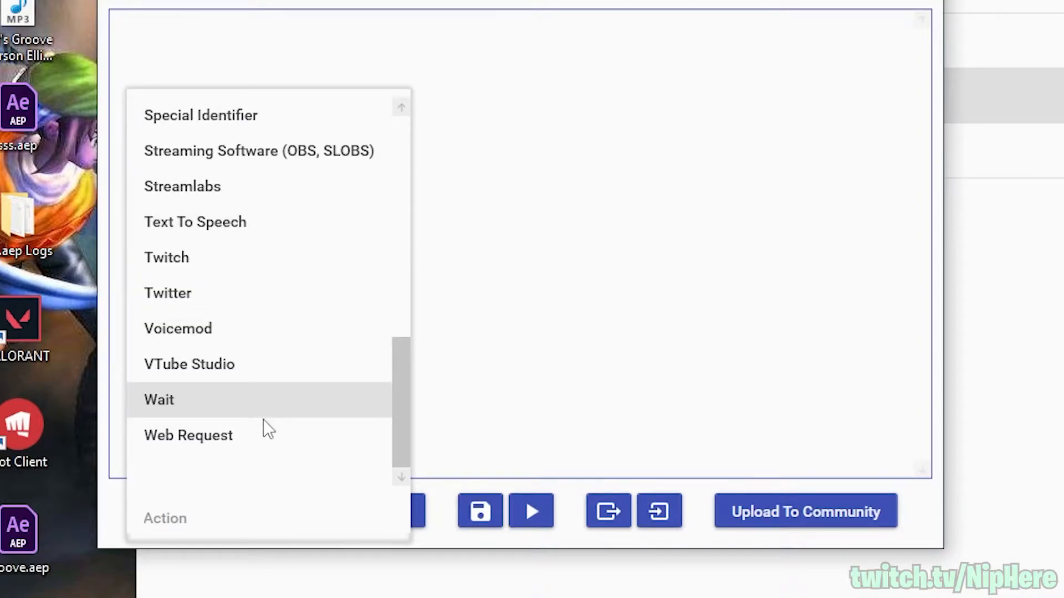
{"action": "left_click", "coordinate": [238, 335]}
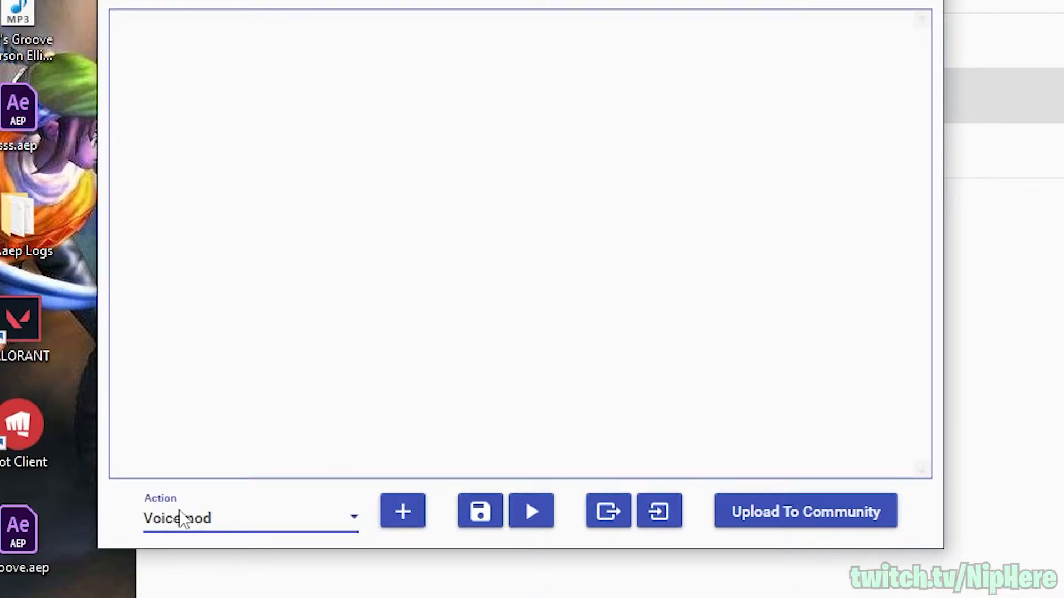
{"action": "left_click", "coordinate": [403, 524]}
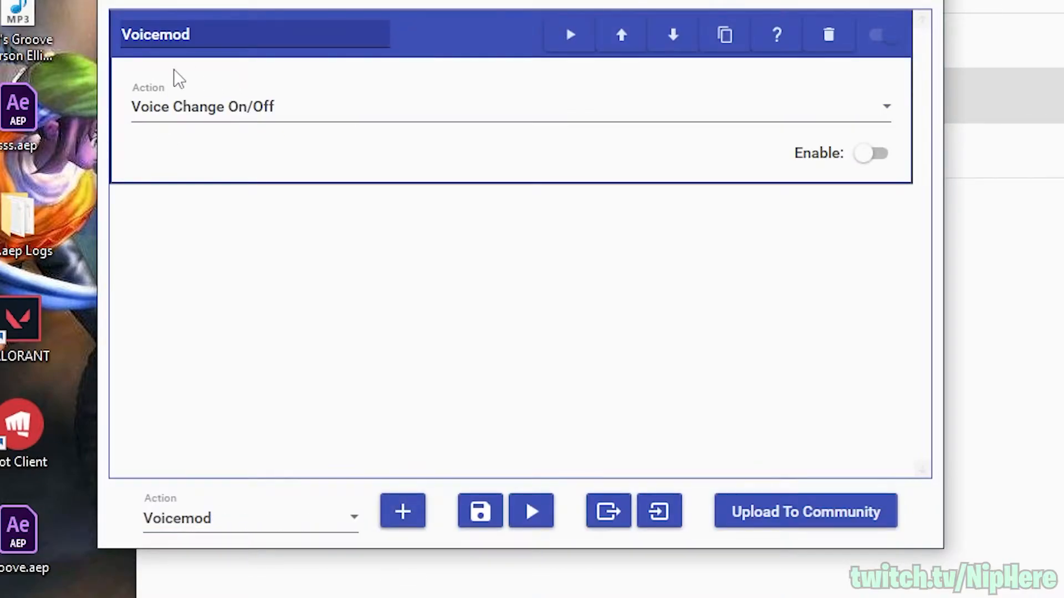
Step: Set the Voicemod action to Select Voice with the Baby voice
{"action": "left_click", "coordinate": [356, 100]}
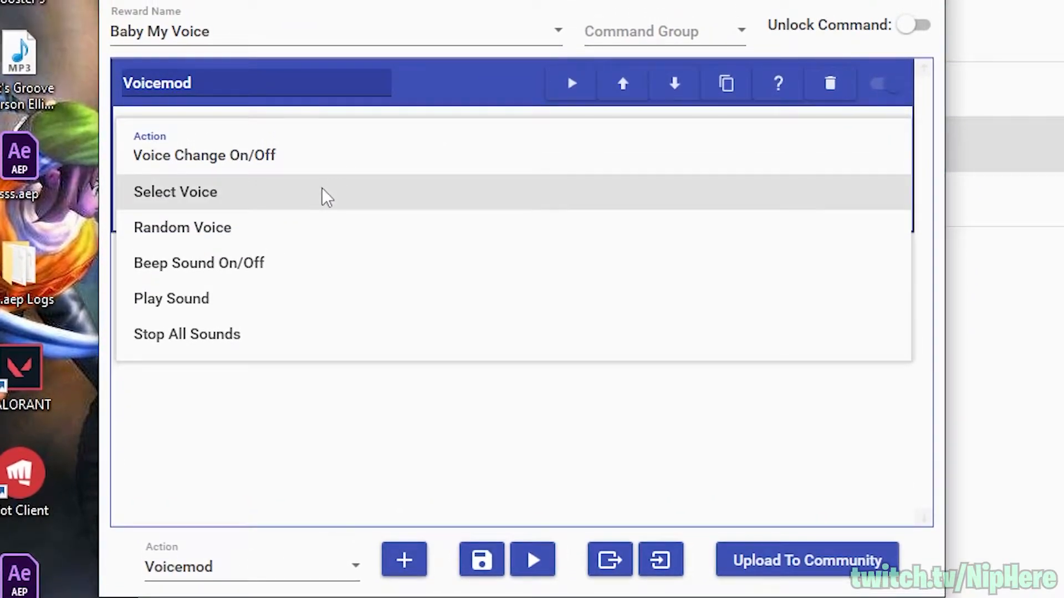
{"action": "left_click", "coordinate": [325, 194]}
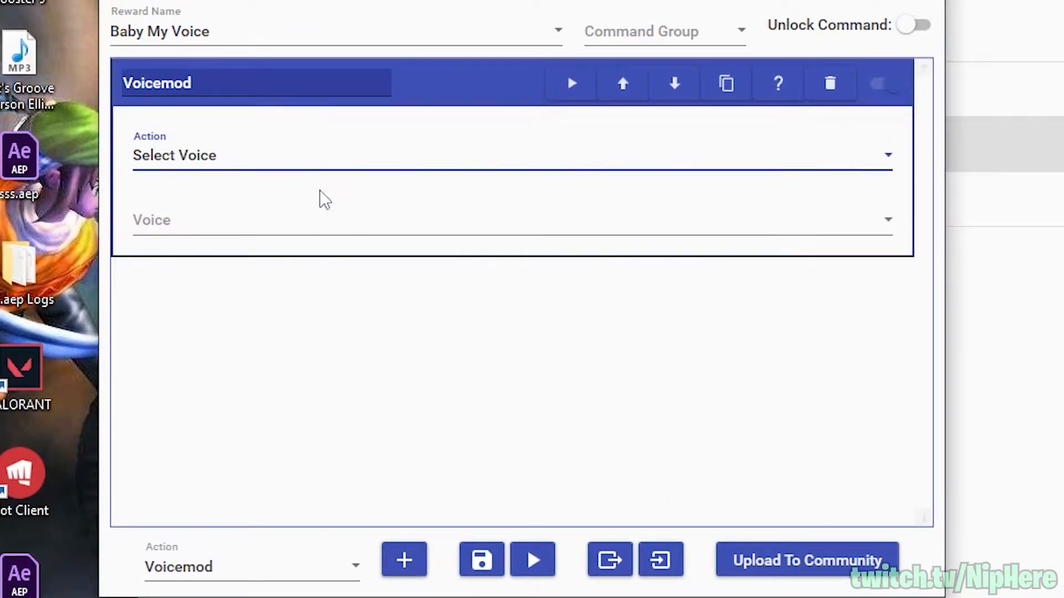
{"action": "left_click", "coordinate": [235, 230]}
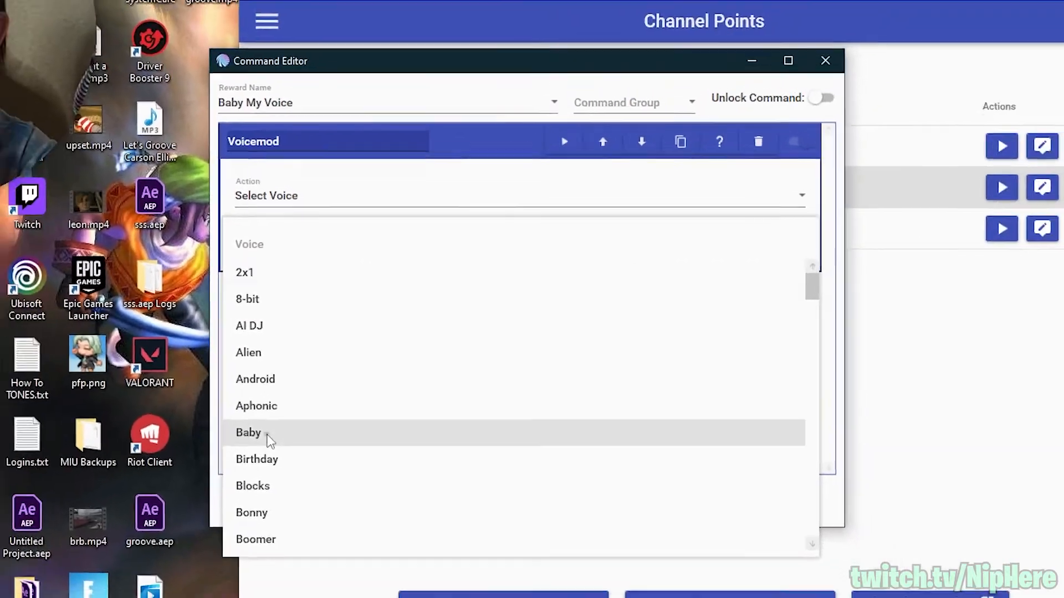
{"action": "left_click", "coordinate": [178, 480]}
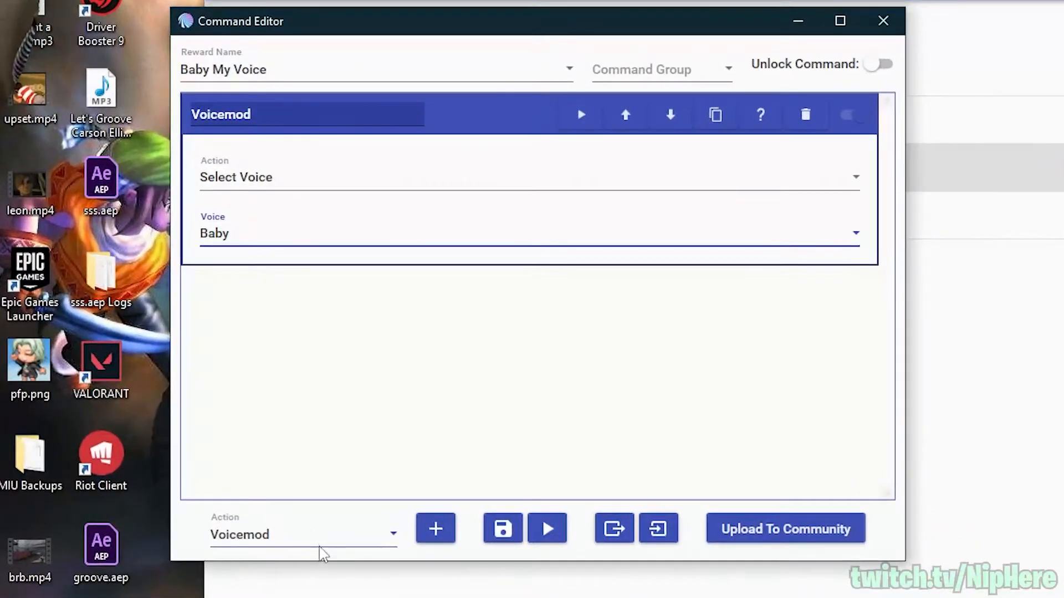
Step: Add a Wait action of 75 seconds after the Voicemod action in the Baby My Voice command
{"action": "left_click", "coordinate": [407, 448]}
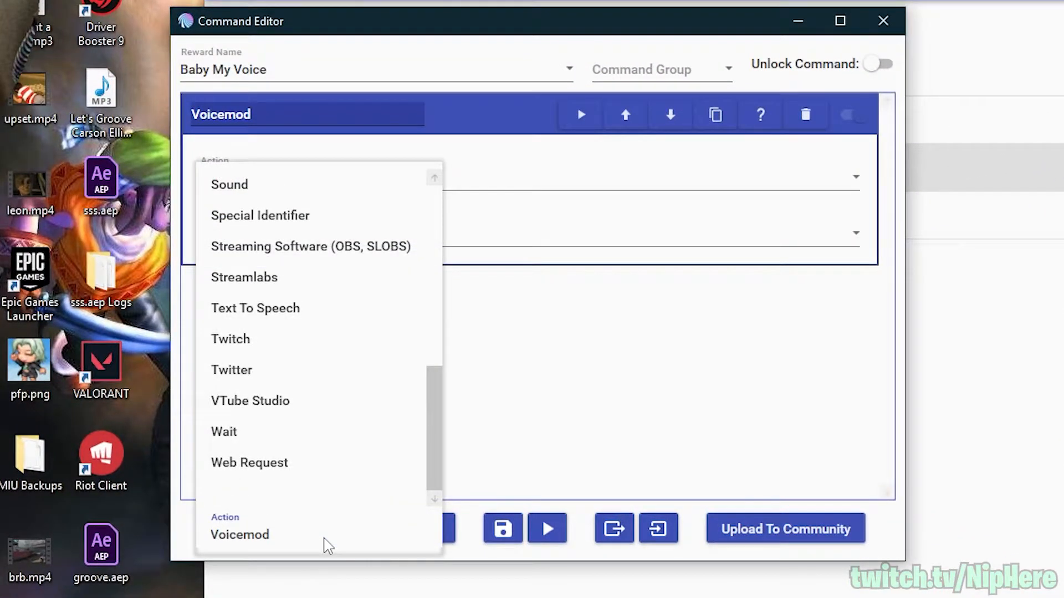
{"action": "left_click", "coordinate": [327, 432]}
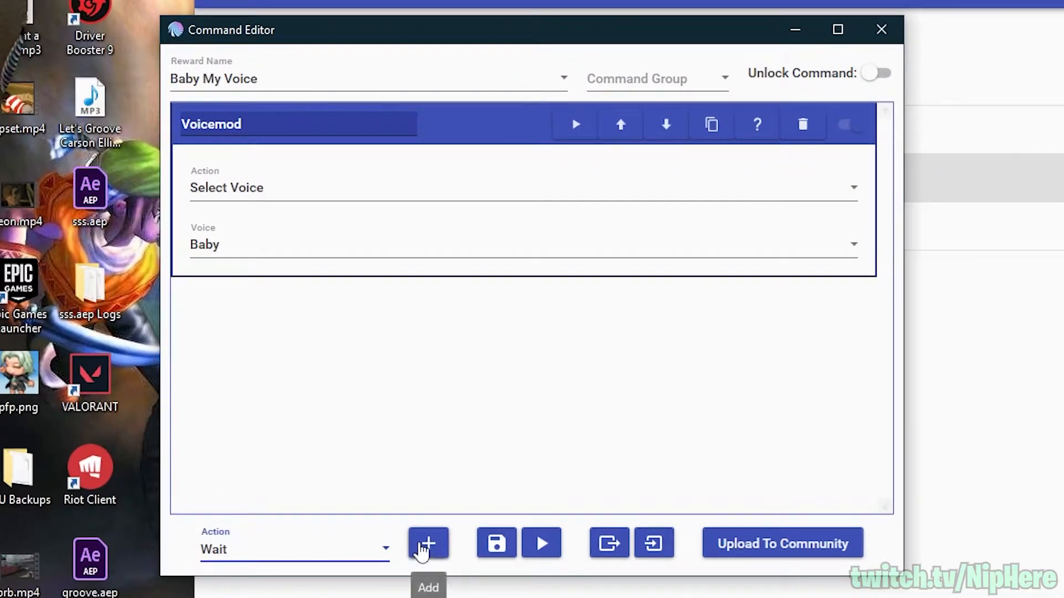
{"action": "left_click", "coordinate": [428, 544]}
{"action": "left_click", "coordinate": [227, 377]}
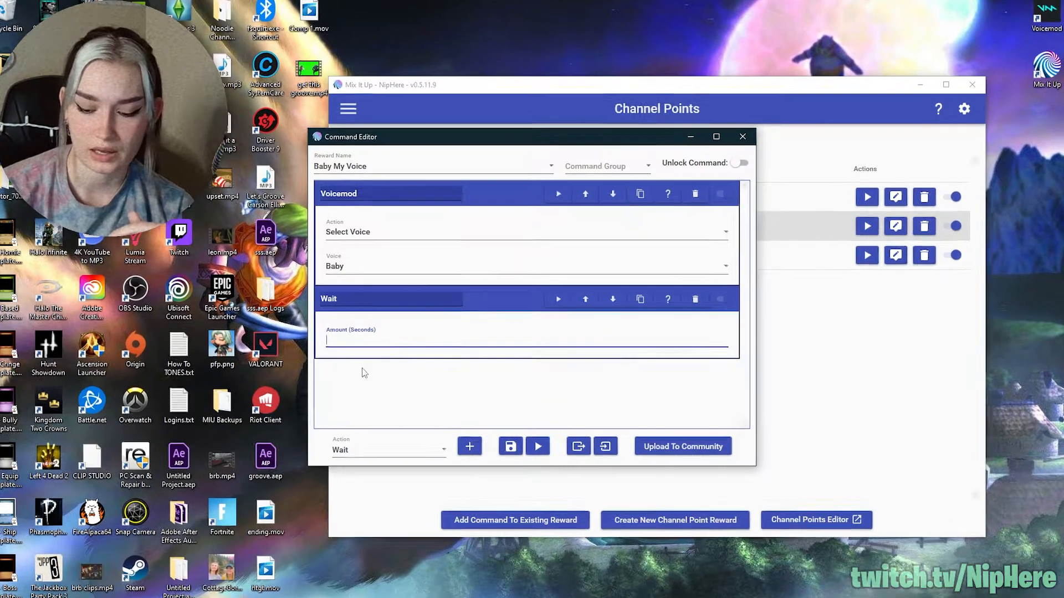
{"action": "type", "text": "75"}
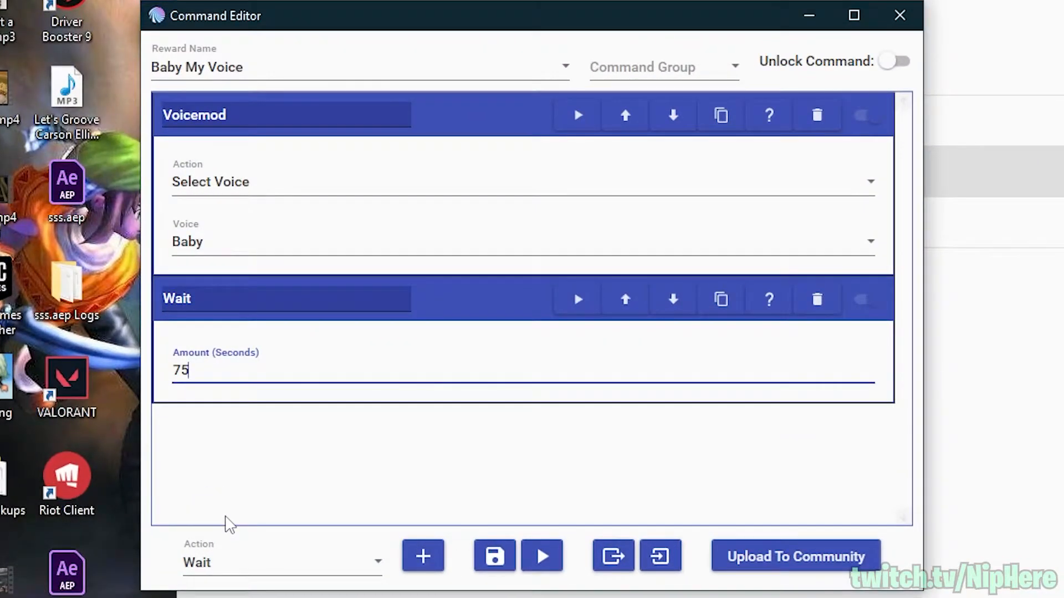
Step: Add a second Voicemod action after the Wait action
{"action": "left_click", "coordinate": [237, 561]}
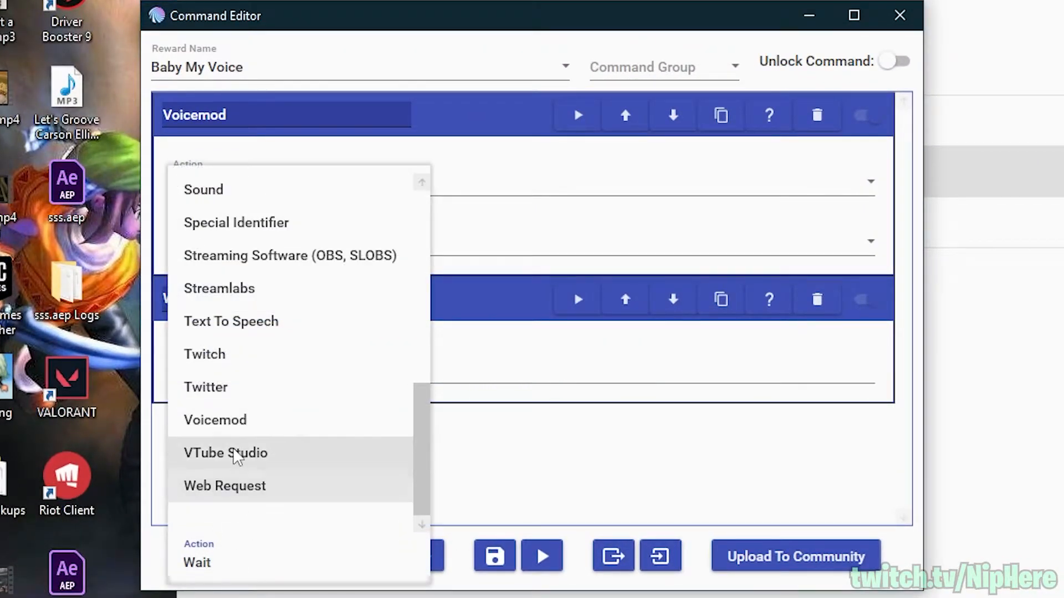
{"action": "left_click", "coordinate": [237, 426]}
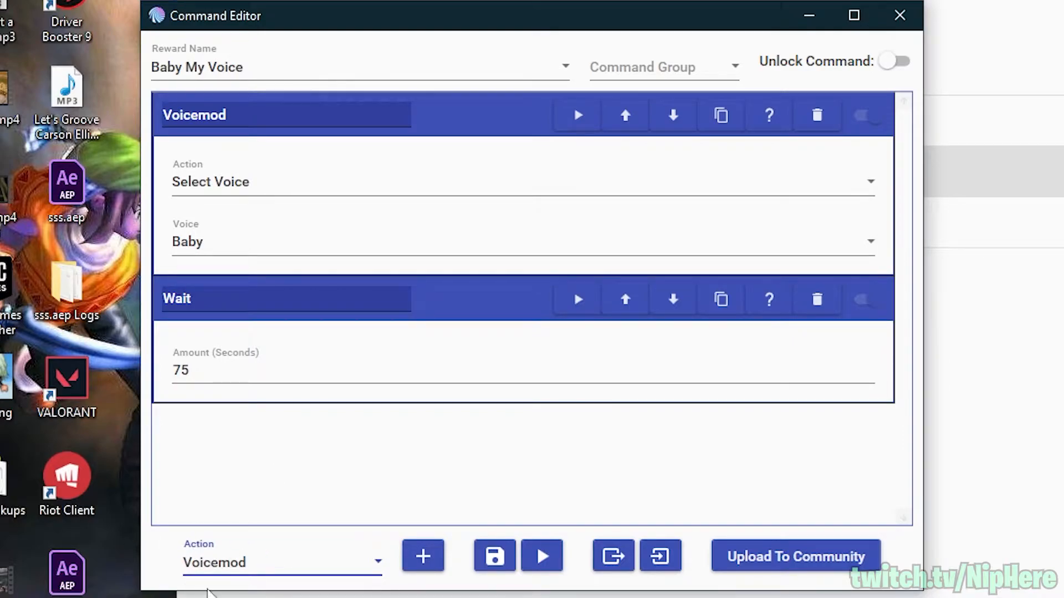
{"action": "left_click", "coordinate": [432, 566]}
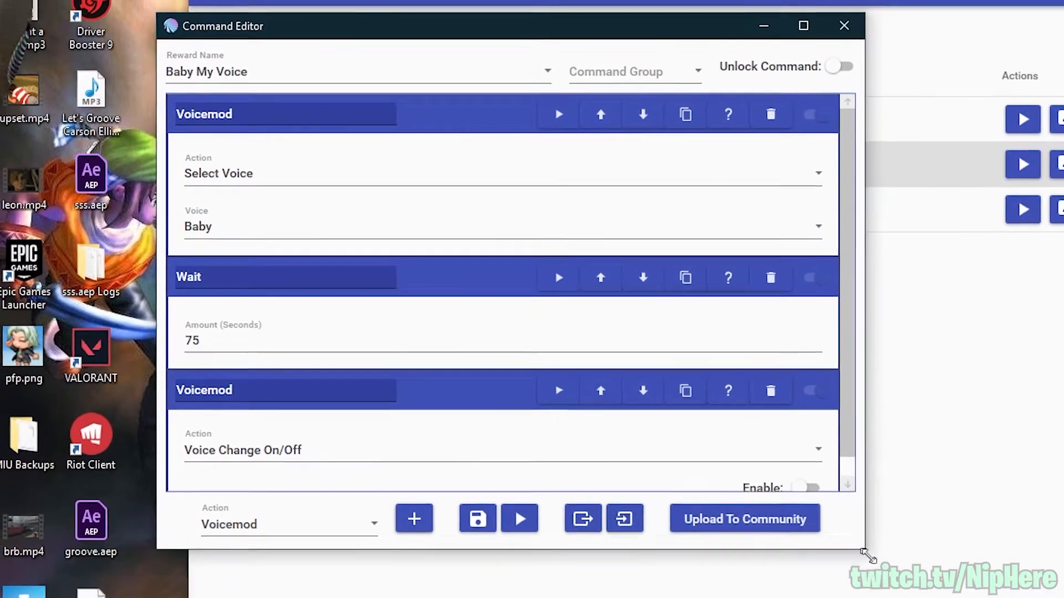
Step: Set the second Voicemod action to Select Voice with the Clean voice and save the command
{"action": "left_click_drag", "start_coordinate": [868, 555], "coordinate": [948, 597]}
{"action": "left_click", "coordinate": [233, 451]}
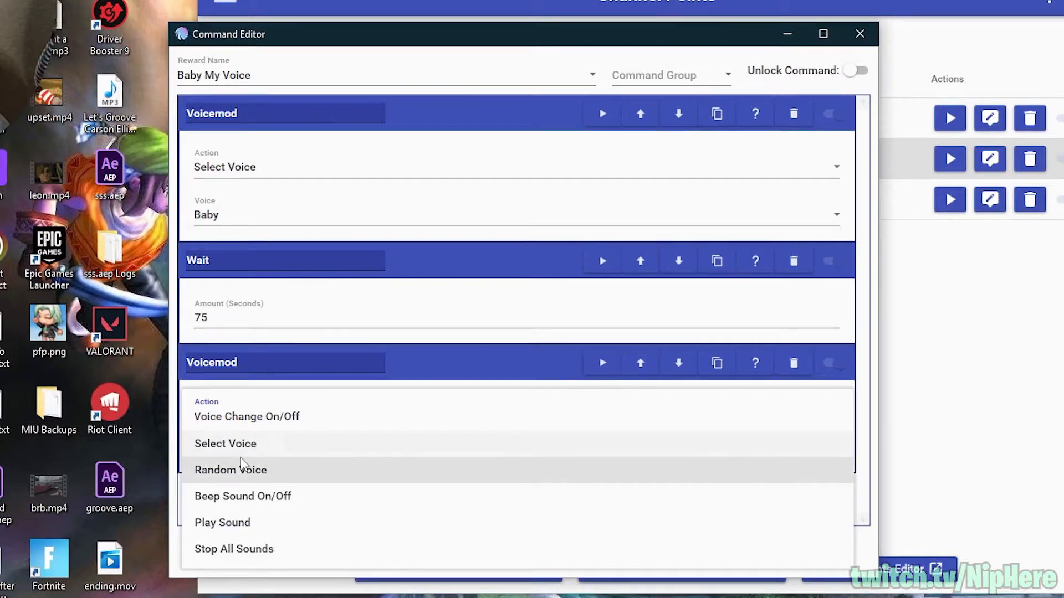
{"action": "left_click", "coordinate": [245, 444]}
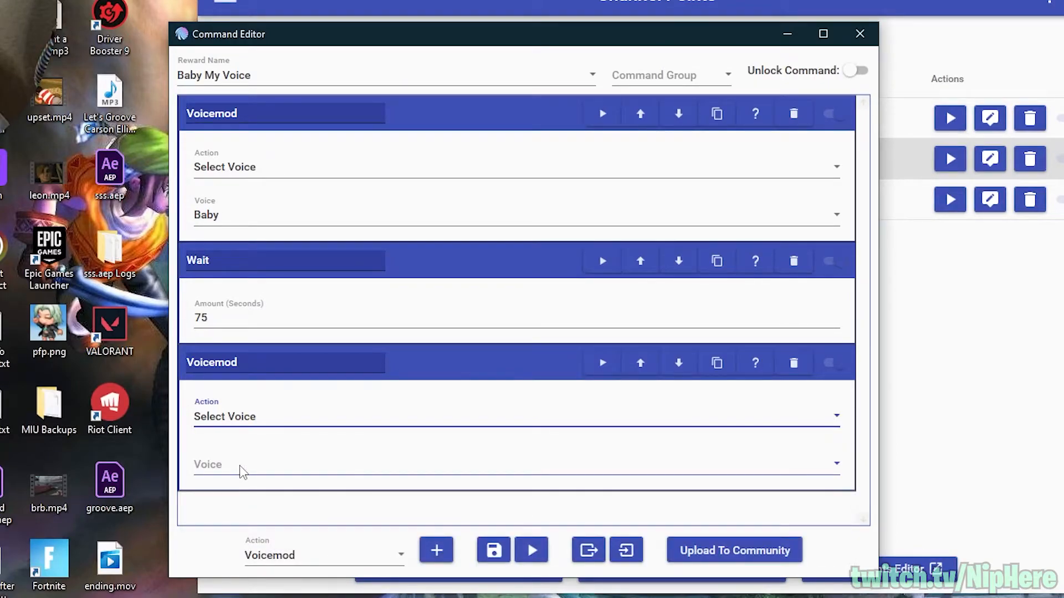
{"action": "left_click", "coordinate": [242, 471]}
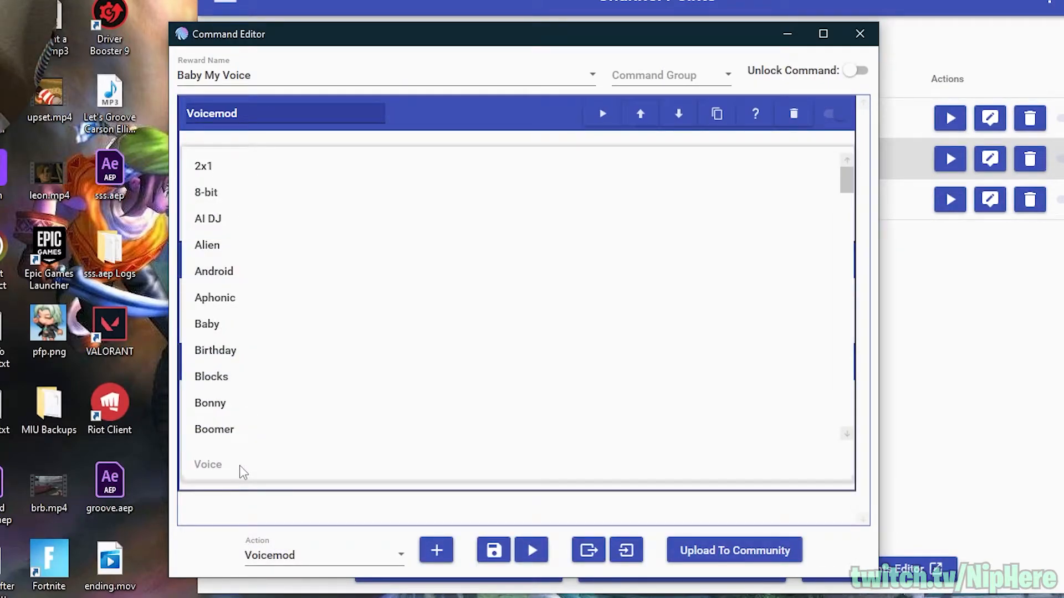
{"action": "scroll", "coordinate": [259, 390], "scroll_direction": "down", "scroll_amount": 5}
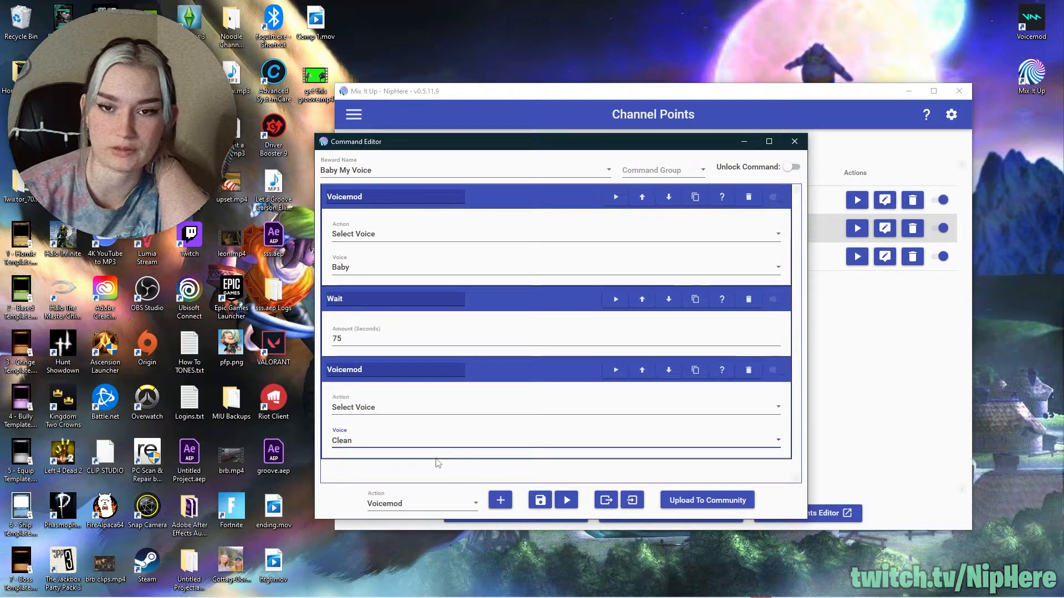
{"action": "left_click", "coordinate": [540, 501]}
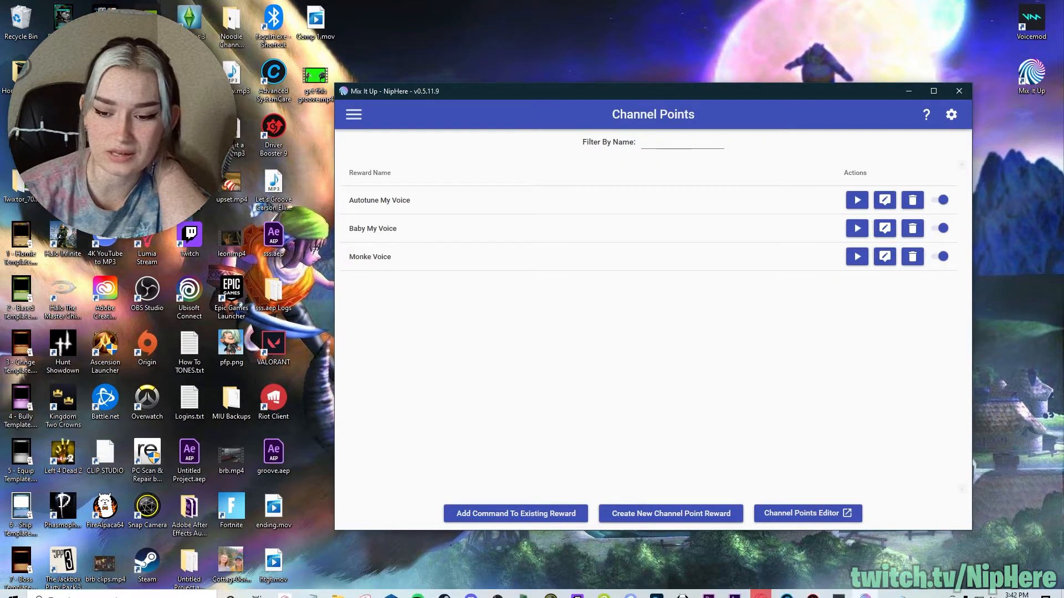
Step: Switch to the Twitch dashboard in the browser and open the channel points custom rewards list under Viewer Rewards
{"action": "mouse_move", "coordinate": [828, 592]}
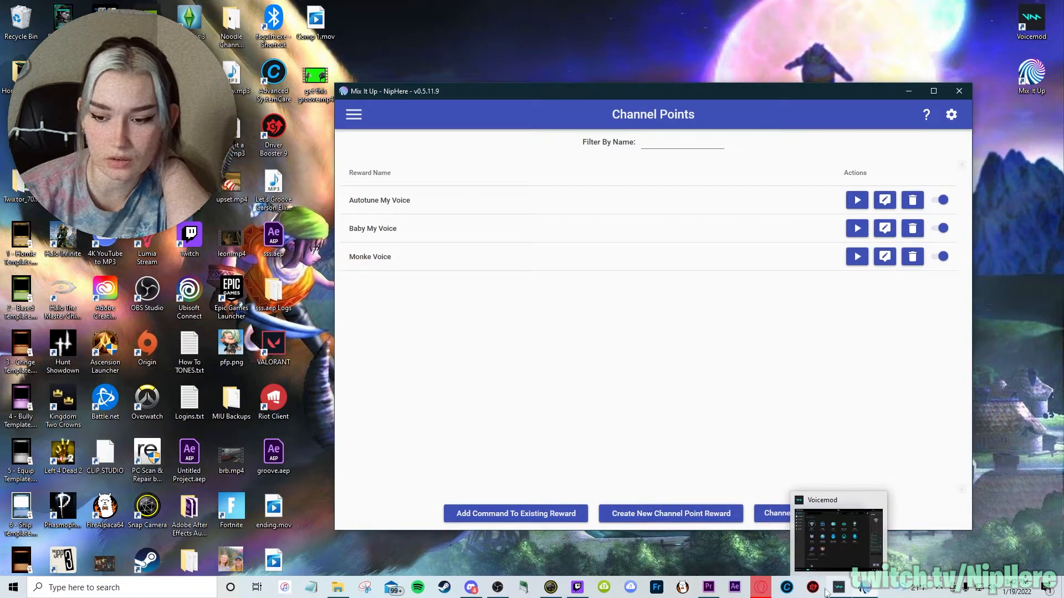
{"action": "left_click", "coordinate": [761, 587]}
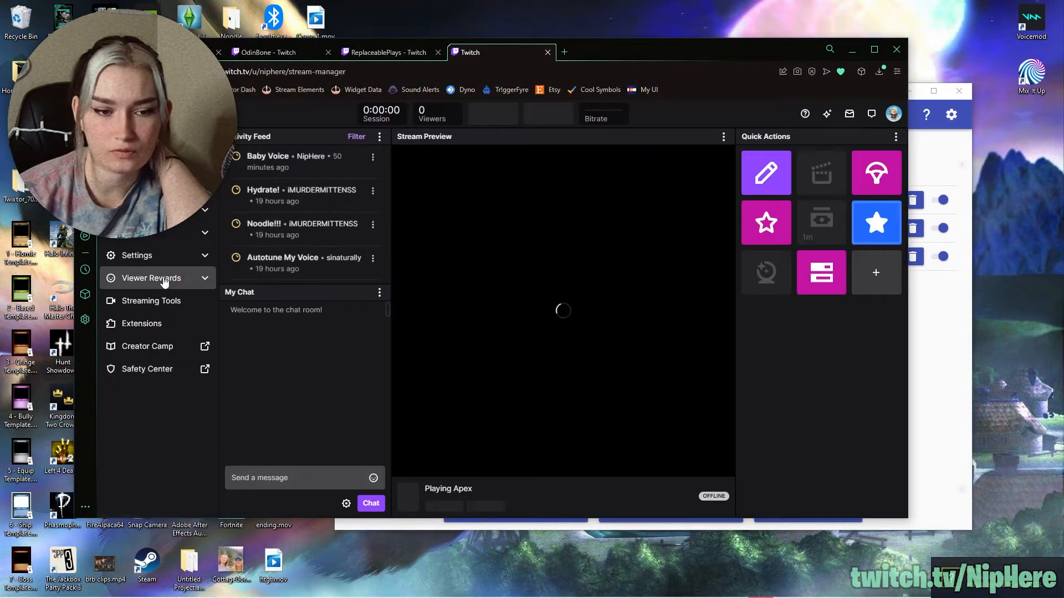
{"action": "left_click", "coordinate": [161, 280]}
{"action": "left_click", "coordinate": [148, 300]}
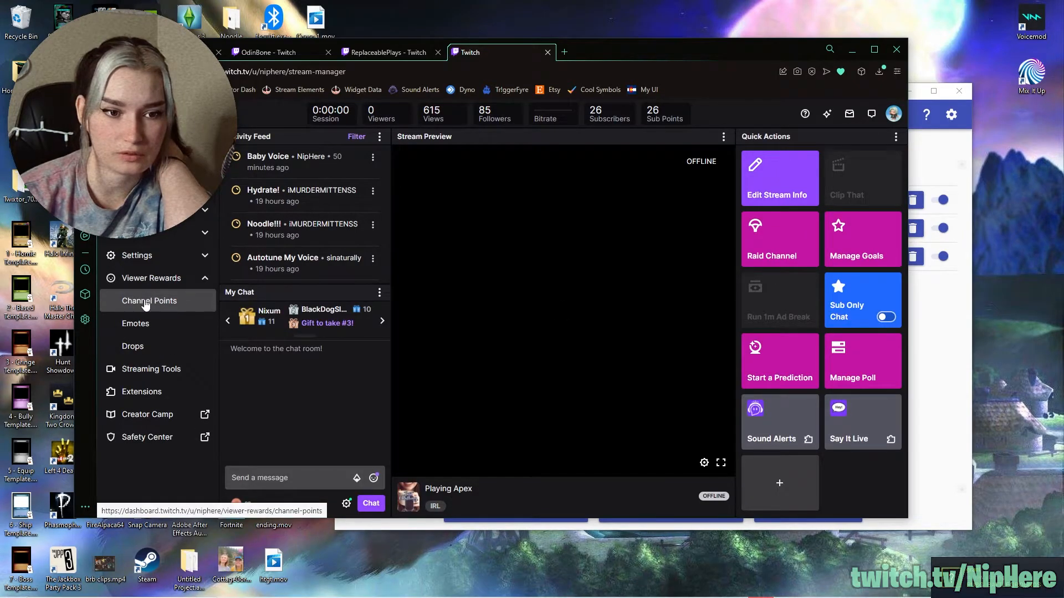
{"action": "left_click", "coordinate": [389, 286]}
{"action": "scroll", "coordinate": [421, 299], "scroll_direction": "down", "scroll_amount": 4}
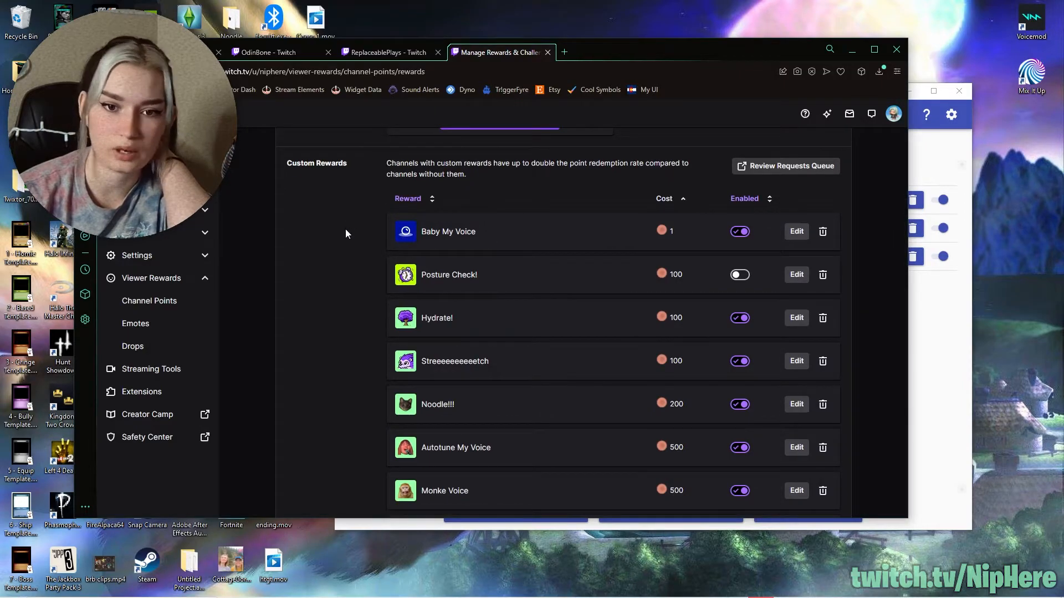
Step: Review the Baby My Voice reward's editable settings on Twitch, close them without saving, and minimize the browser
{"action": "left_click", "coordinate": [796, 233]}
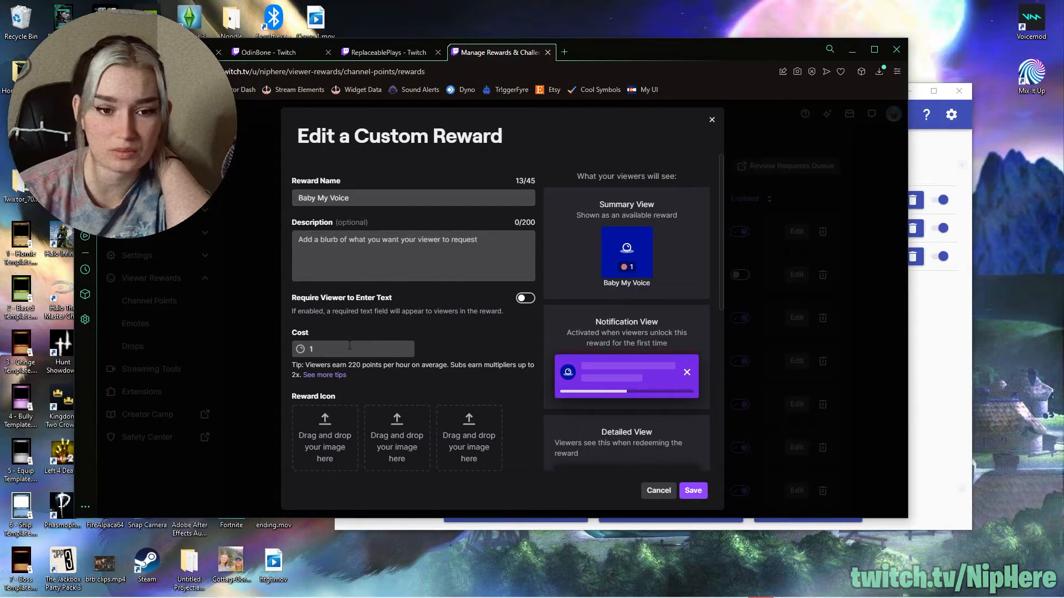
{"action": "left_click", "coordinate": [659, 492]}
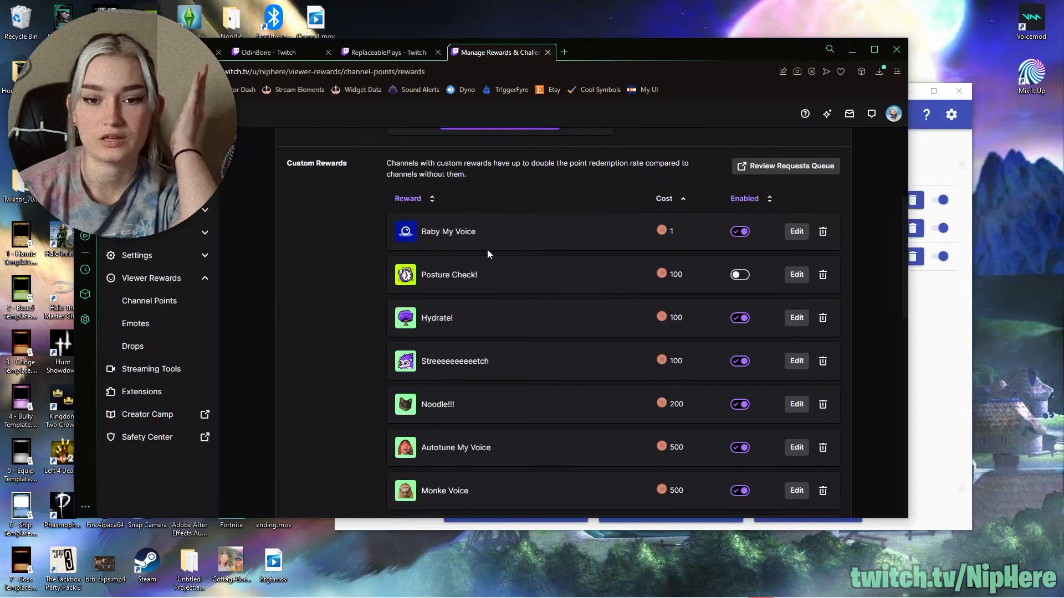
{"action": "left_click", "coordinate": [852, 56]}
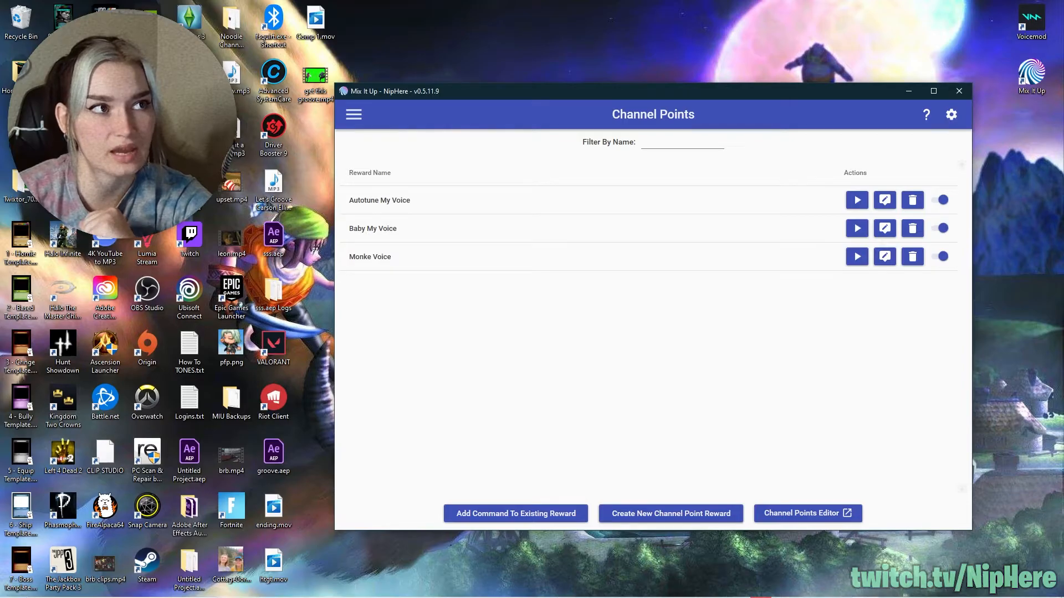
Step: Bring OBS onto the screen and add a new Audio Input Capture source named "VM"
{"action": "left_click_drag", "start_coordinate": [1063, 34], "coordinate": [670, 58]}
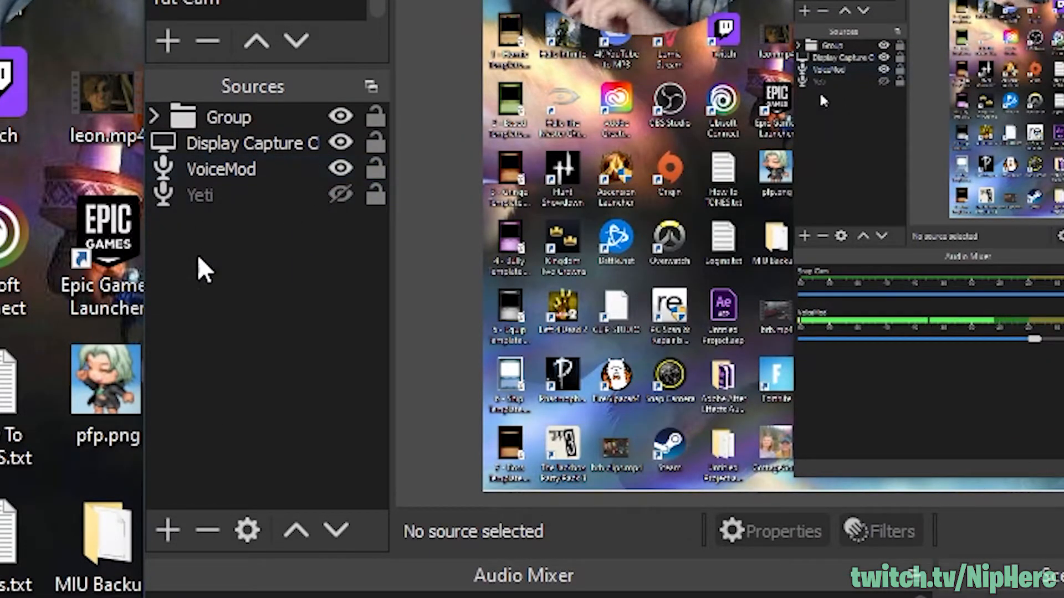
{"action": "left_click", "coordinate": [161, 538]}
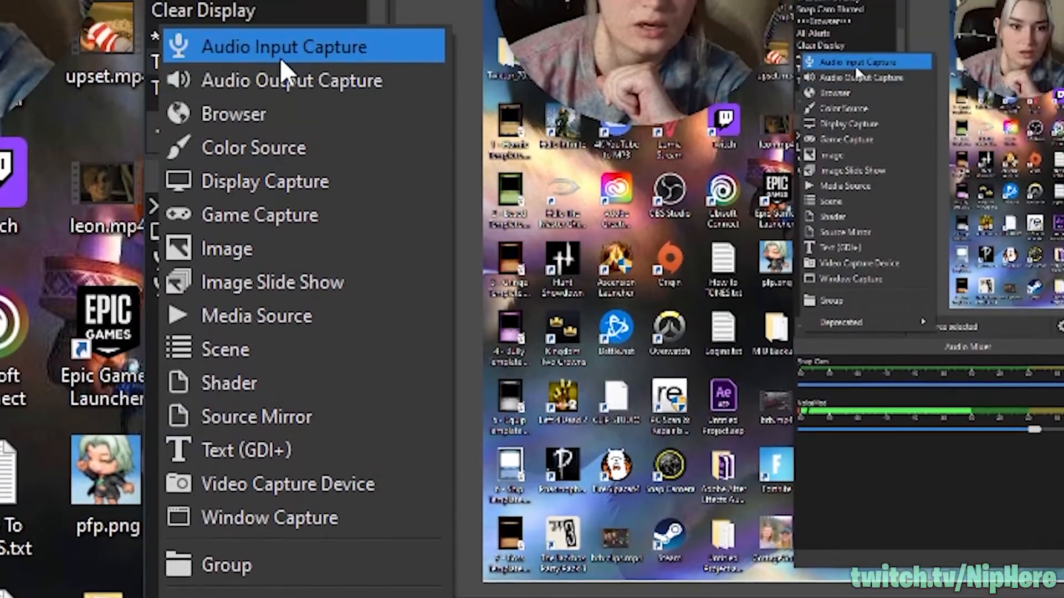
{"action": "left_click", "coordinate": [280, 58]}
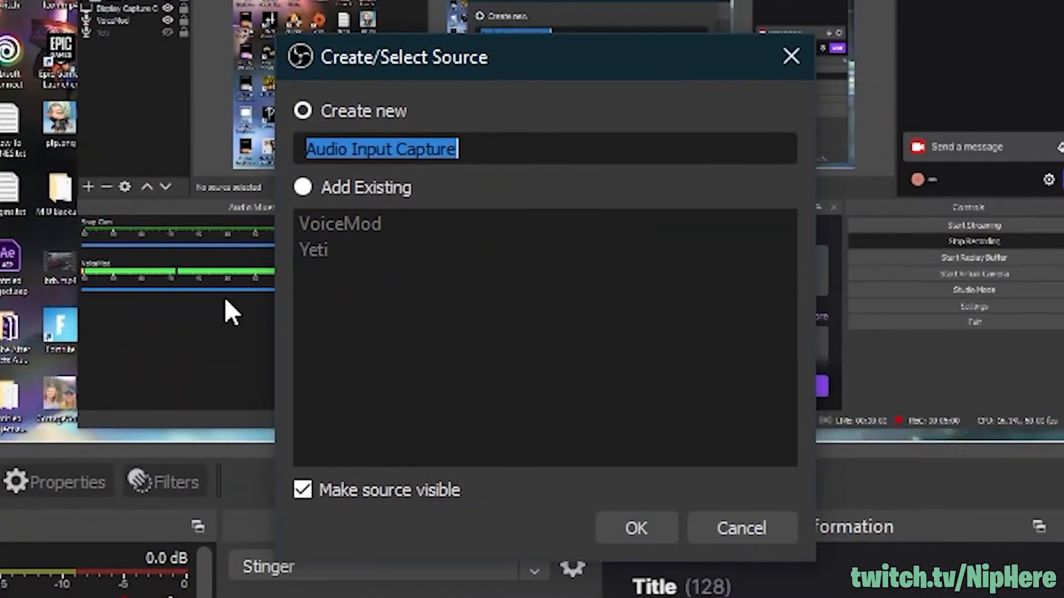
{"action": "type", "text": "VM"}
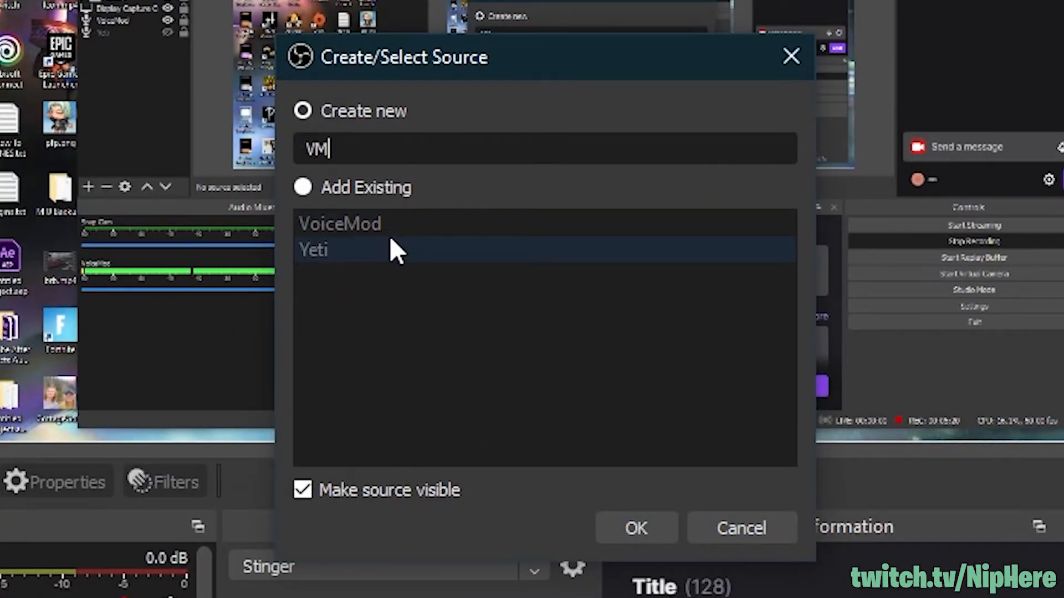
{"action": "left_click", "coordinate": [624, 530]}
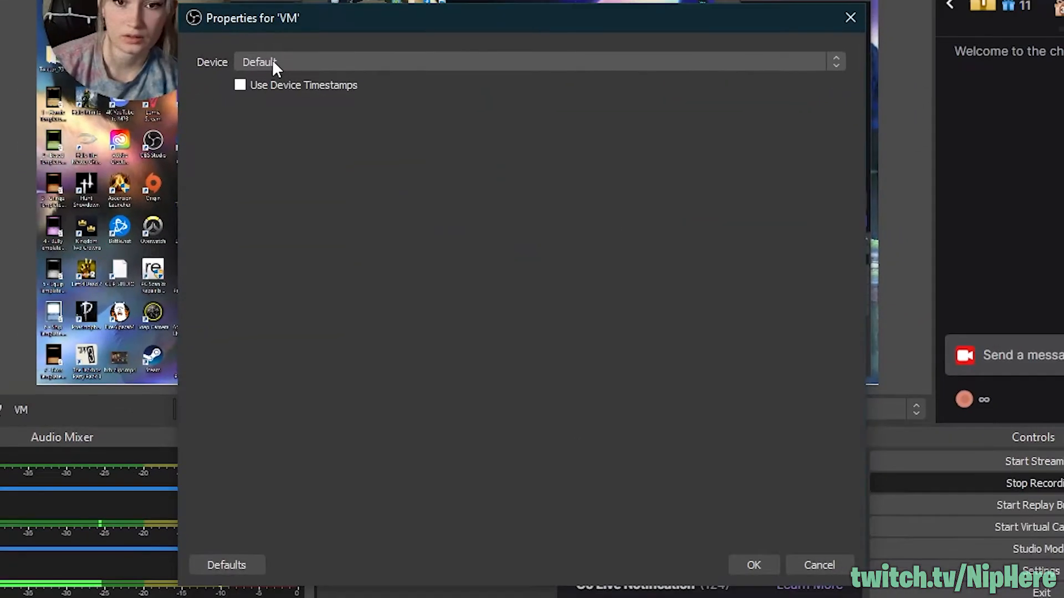
Step: Set the VM source's device to Microphone (Voicemod Virtual Audio Device (WDM))
{"action": "left_click", "coordinate": [273, 62]}
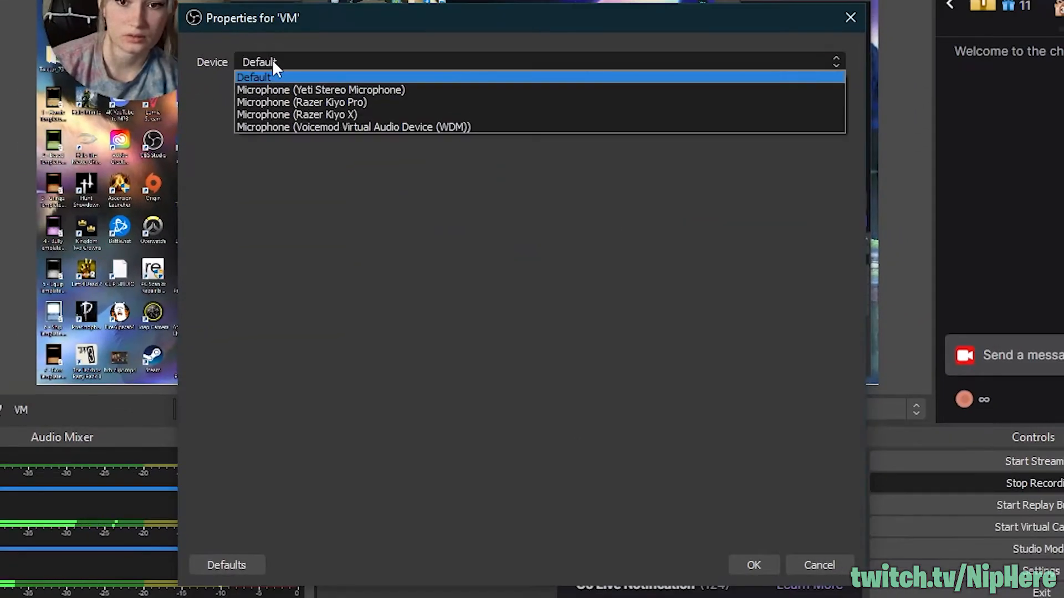
{"action": "left_click", "coordinate": [273, 126]}
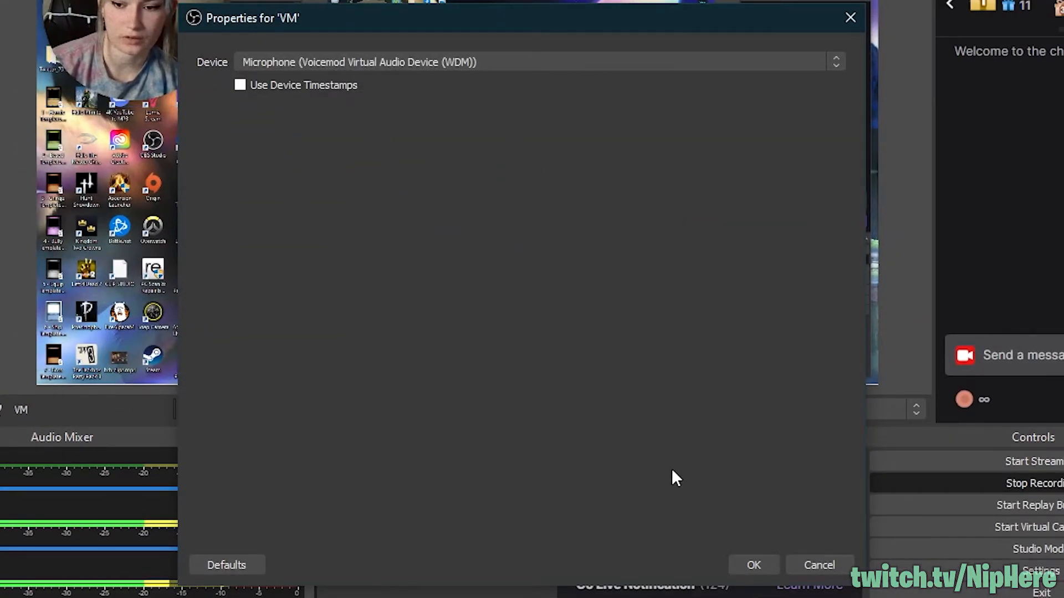
{"action": "left_click", "coordinate": [750, 562]}
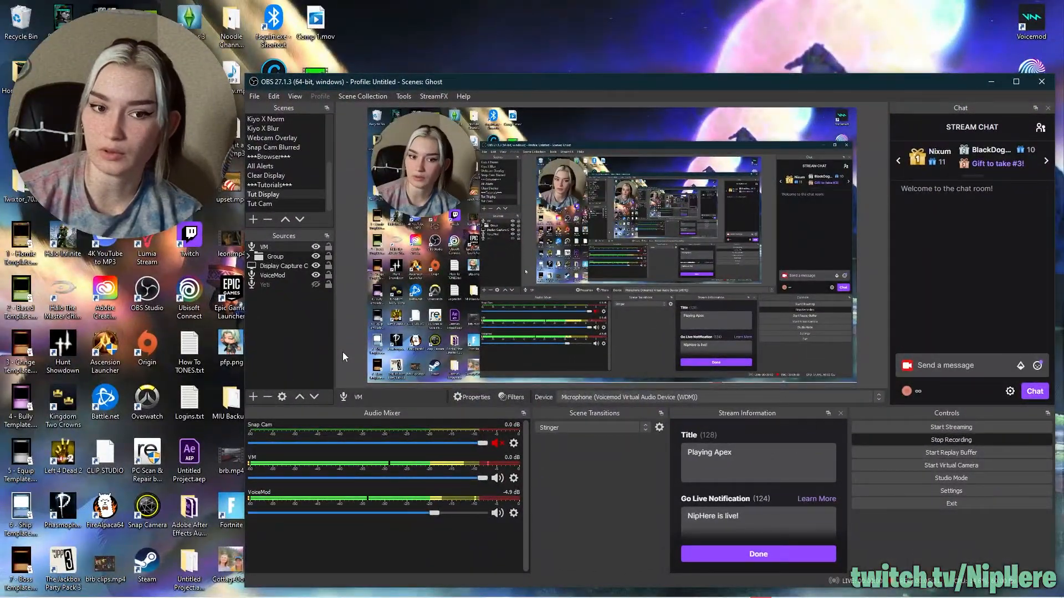
Step: Remove the VM source from the OBS scene
{"action": "right_click", "coordinate": [277, 248]}
{"action": "left_click", "coordinate": [304, 388]}
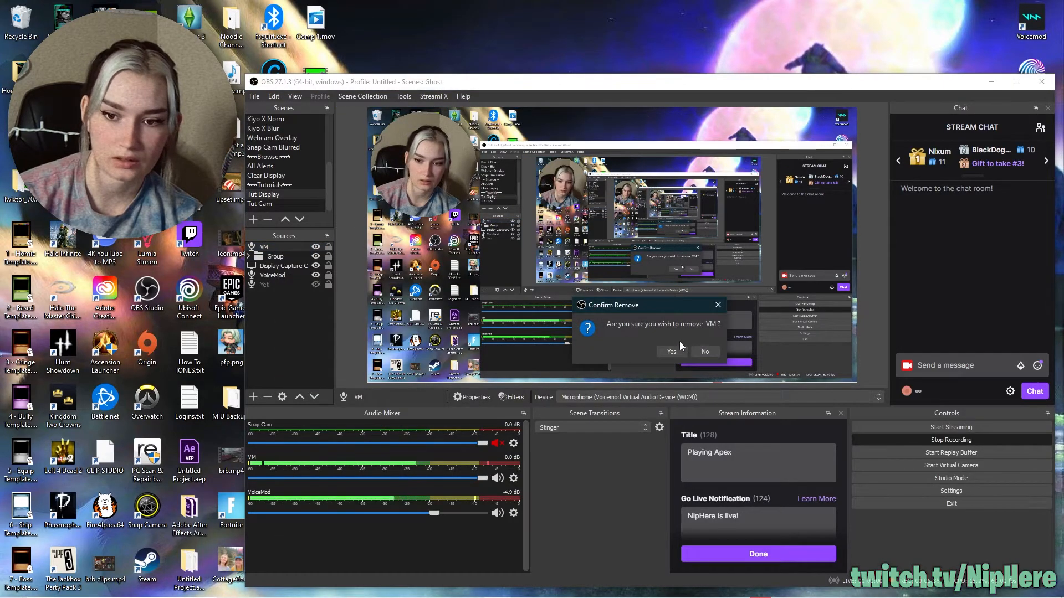
{"action": "left_click", "coordinate": [667, 350]}
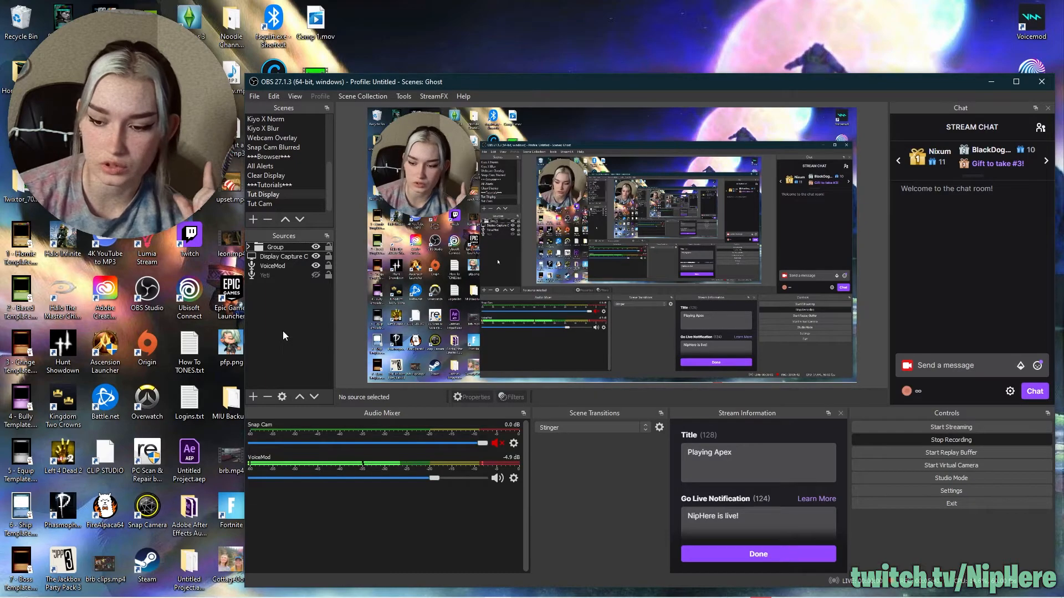
Step: Redeem the Baby My Voice reward in the OBS stream chat and switch to Voicemod to check the active voice
{"action": "left_click", "coordinate": [915, 392]}
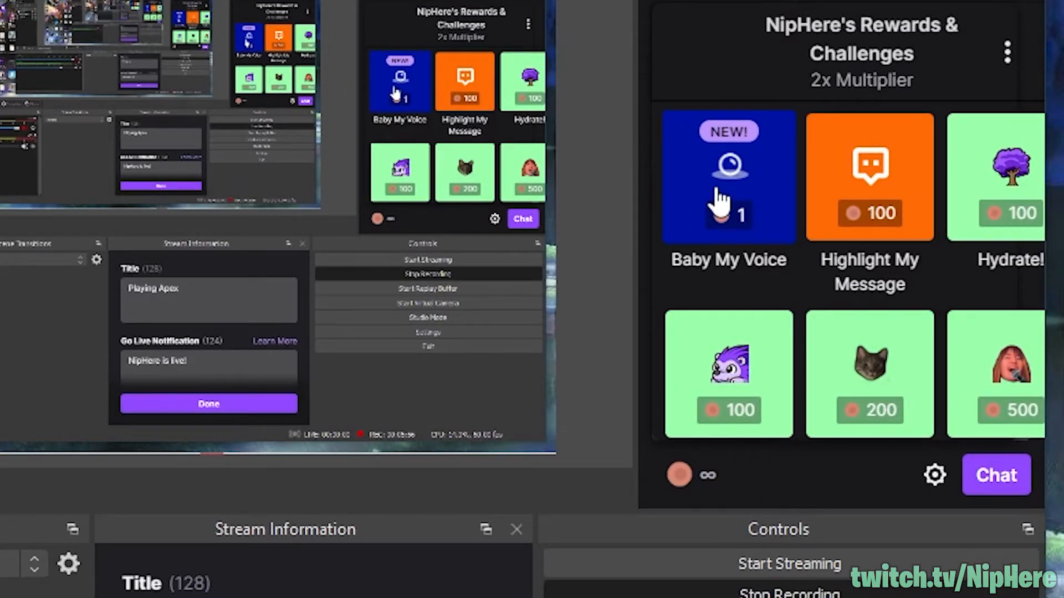
{"action": "left_click", "coordinate": [719, 163]}
{"action": "left_click", "coordinate": [831, 396]}
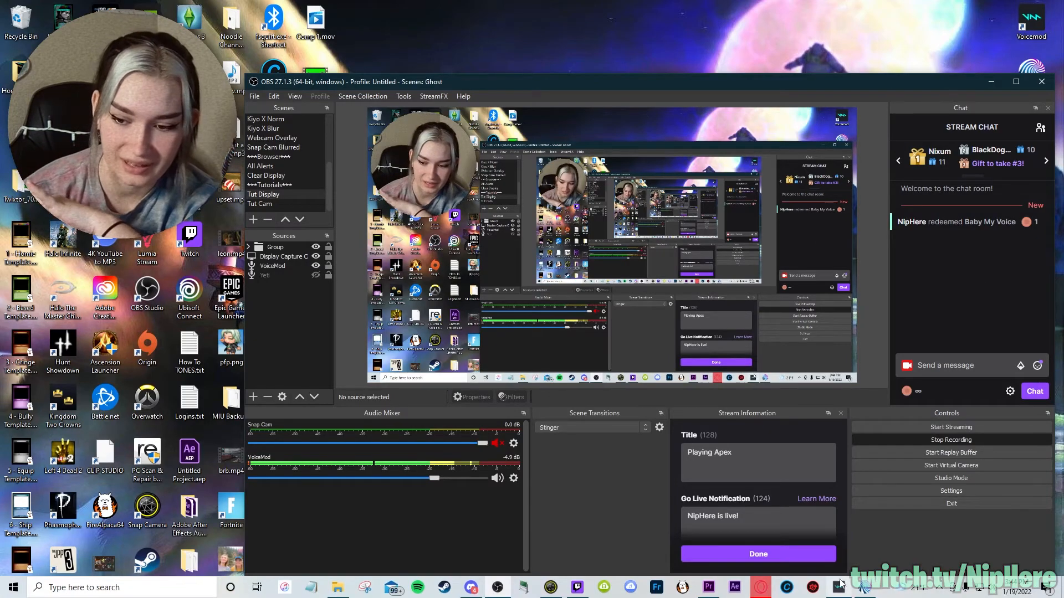
{"action": "mouse_move", "coordinate": [854, 593]}
{"action": "left_click", "coordinate": [831, 531]}
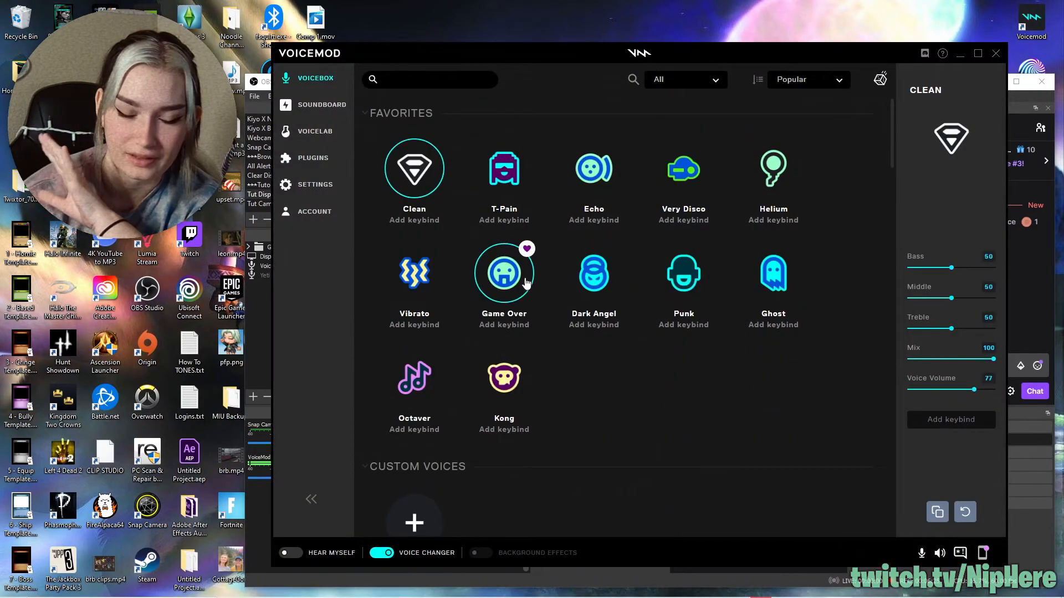